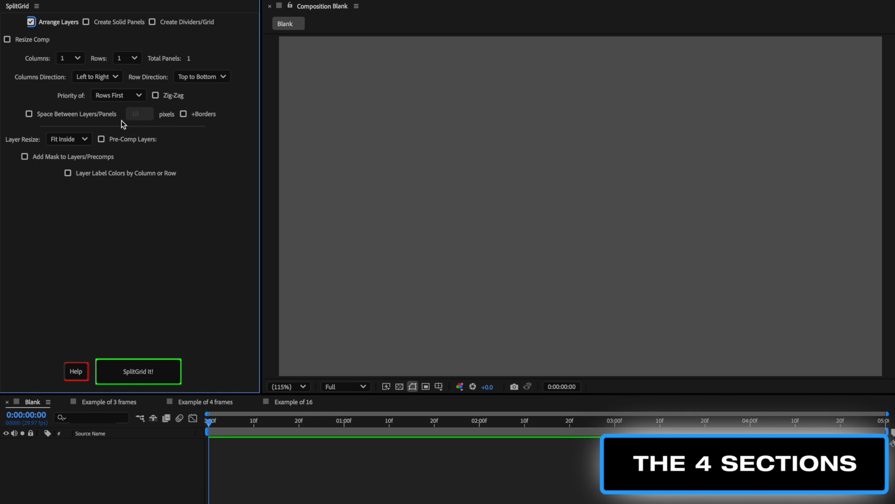
# Toggle the Create Solid Panels and Create Dividers/Grid options to reveal their settings sections
pyautogui.click(105, 24)
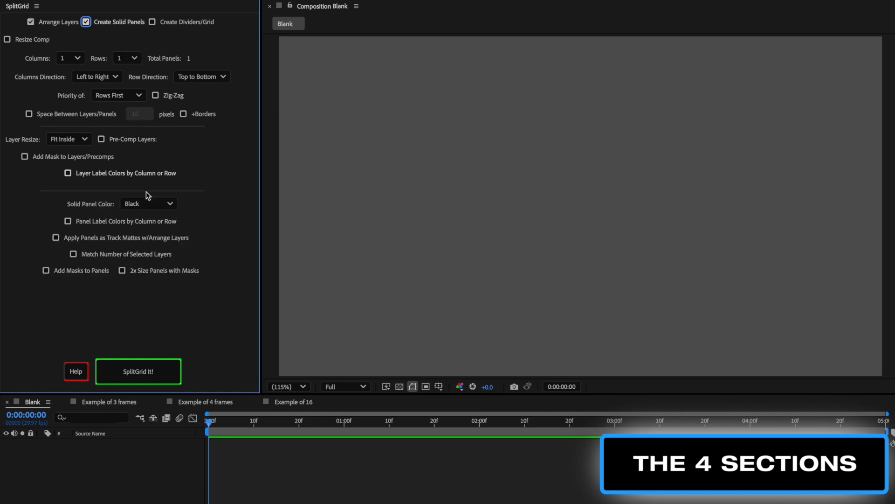
pyautogui.click(169, 22)
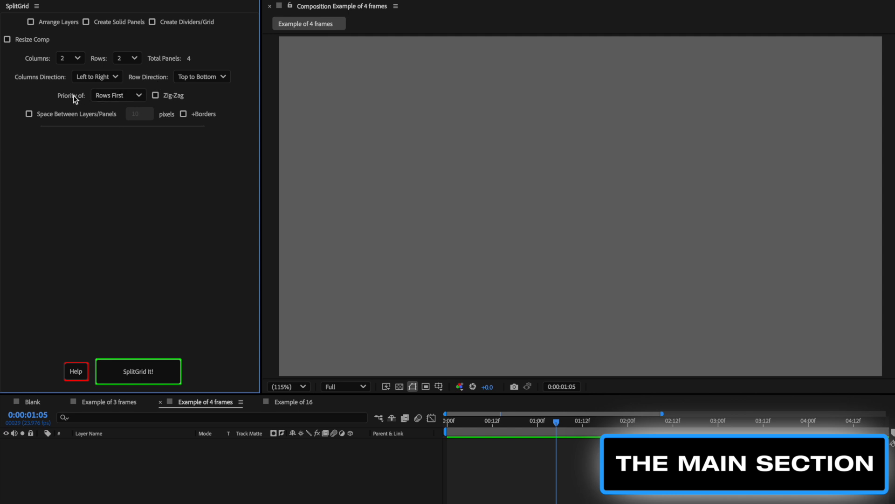
# Review the Priority of ordering choices and the Zig-Zag option
pyautogui.click(110, 96)
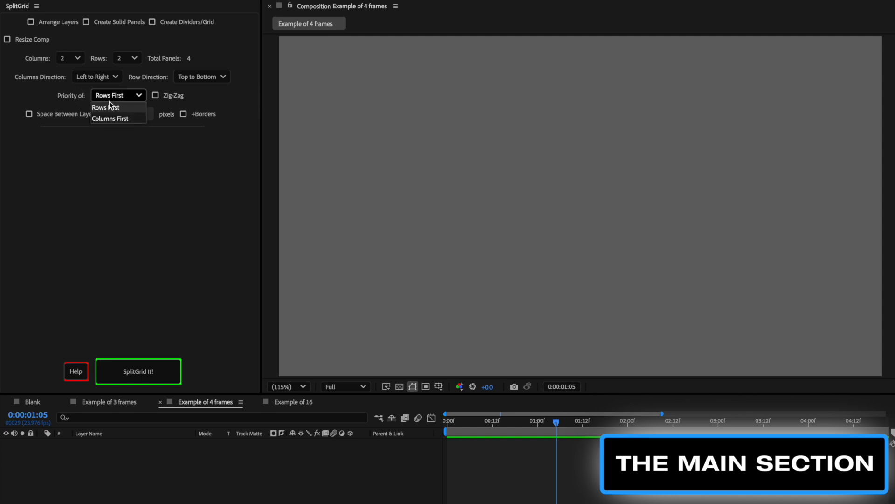
pyautogui.click(77, 100)
pyautogui.click(173, 98)
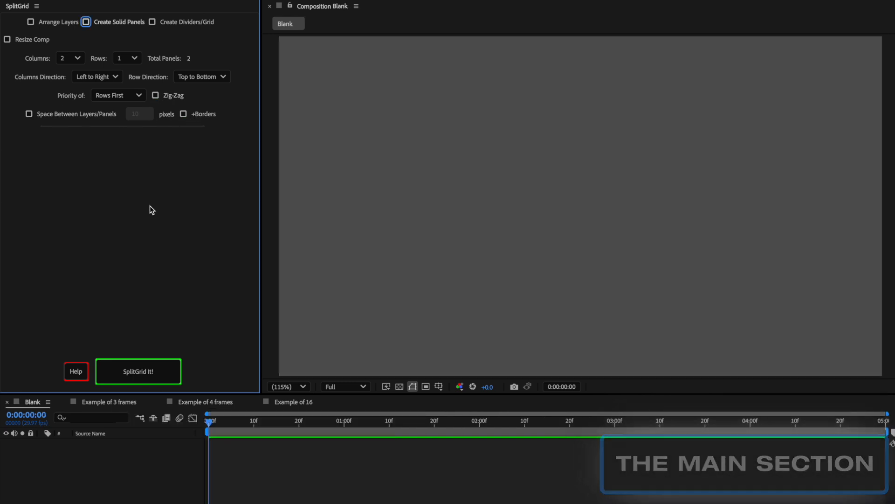
# Enable Create Solid Panels, generate a 2 × 2 grid of solid panels, and undo it
pyautogui.click(86, 22)
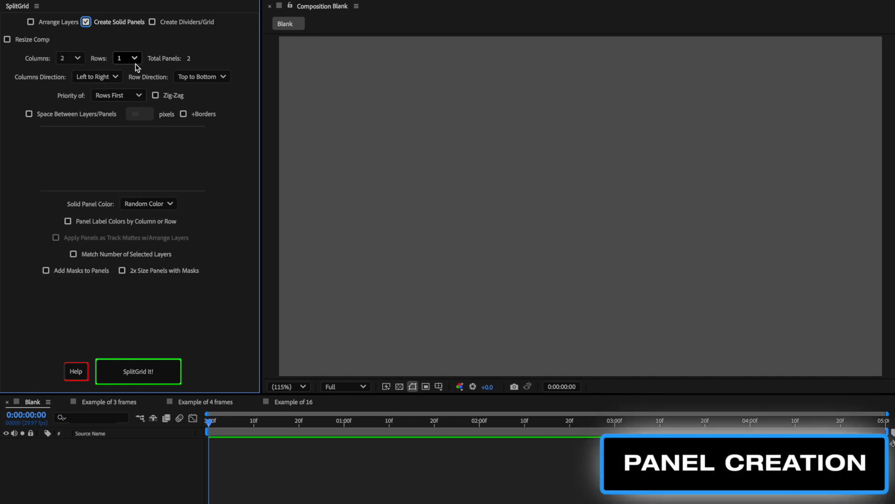
pyautogui.click(78, 58)
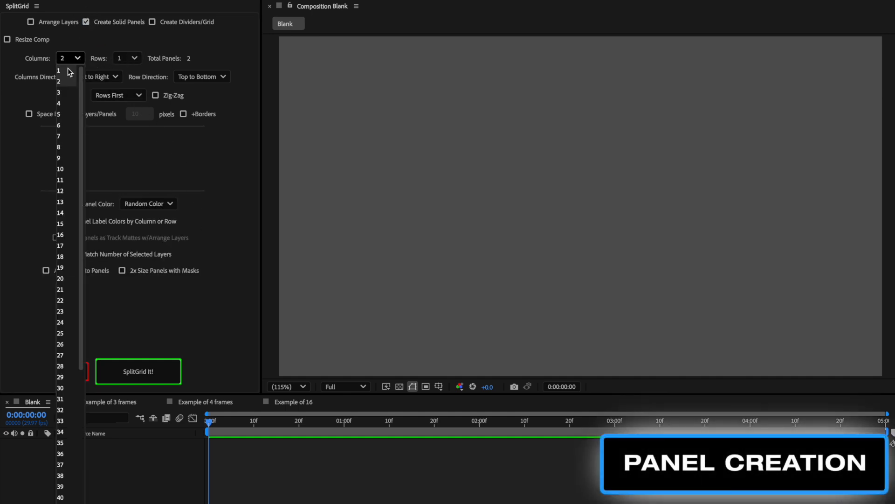
pyautogui.click(61, 81)
pyautogui.click(124, 58)
pyautogui.click(126, 80)
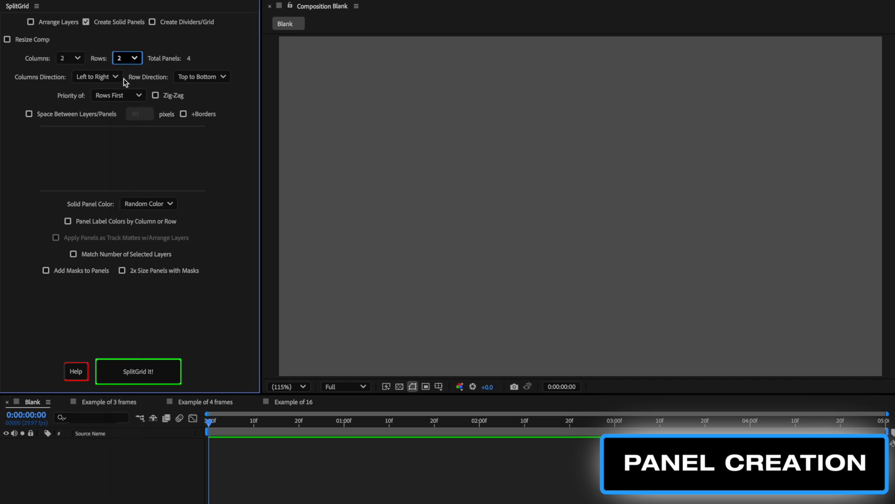
pyautogui.click(159, 373)
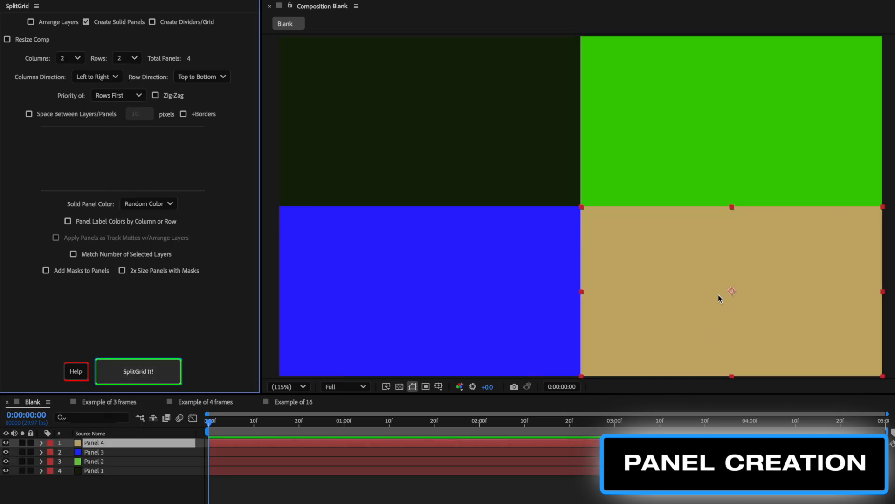
pyautogui.hotkey('ctrl', 'z')
# Generate solid panels in 4 columns and 1 row, then undo the result
pyautogui.click(74, 58)
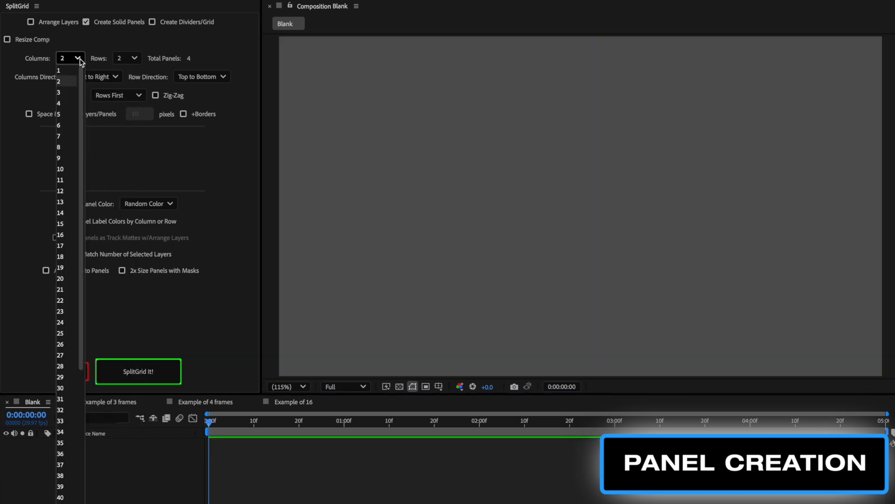
pyautogui.click(67, 104)
pyautogui.click(133, 58)
pyautogui.click(126, 68)
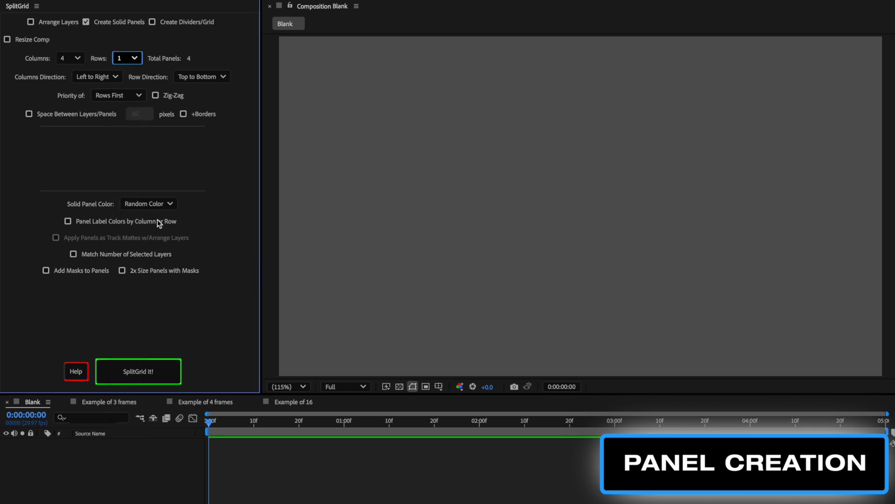
pyautogui.click(142, 373)
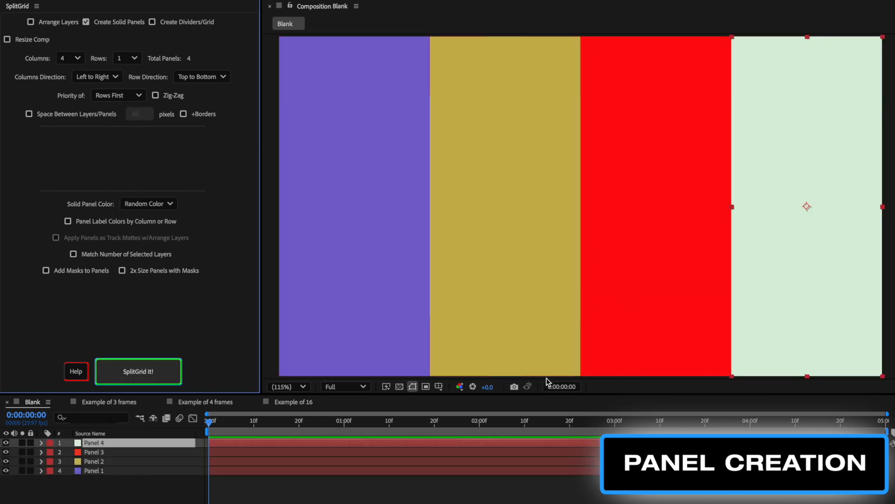
pyautogui.hotkey('ctrl', 'z')
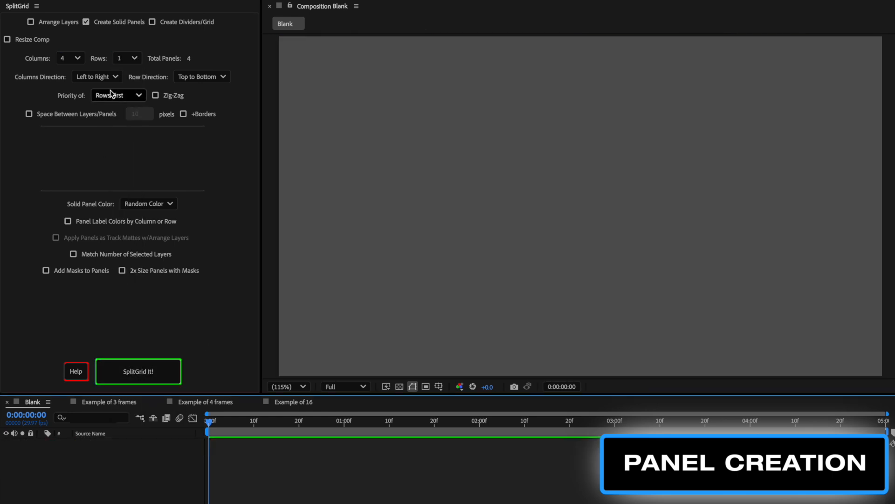
# Set the rows to 4 and generate a 4 × 4 grid of solid panels
pyautogui.click(127, 58)
pyautogui.click(122, 103)
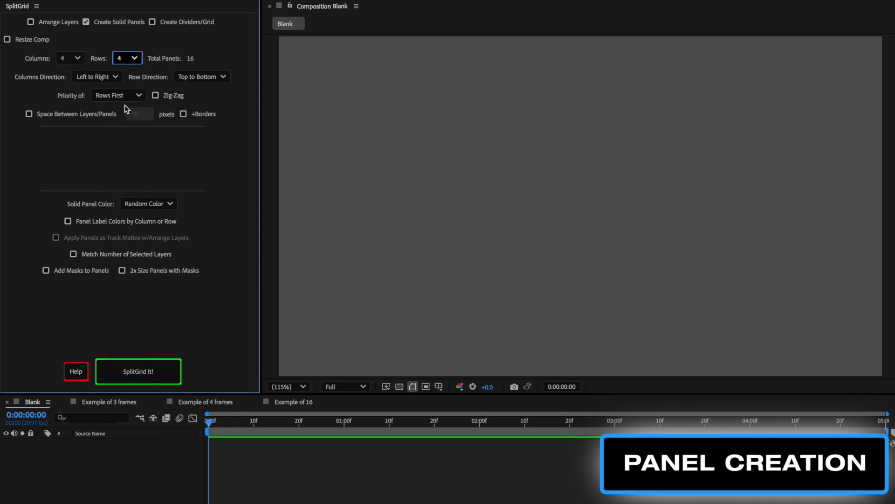
pyautogui.click(141, 374)
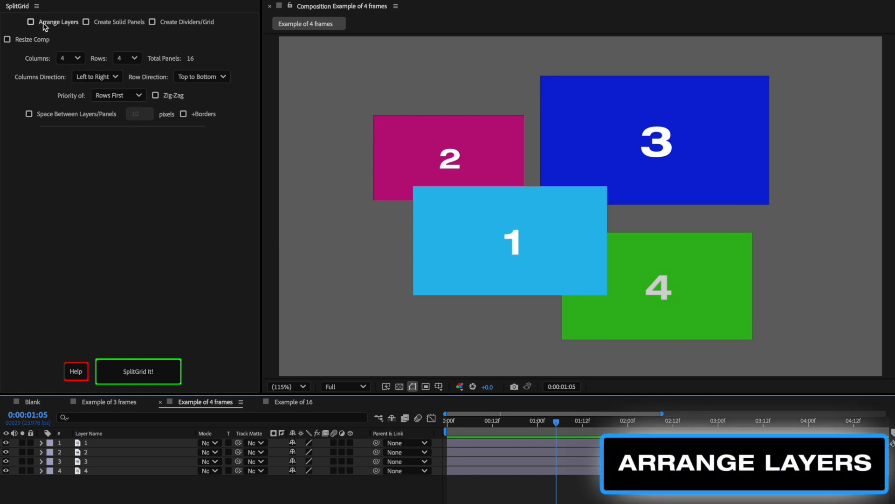
# Enable Arrange Layers and arrange the four selected layers of Example of 4 frames into a 2 × 2 grid
pyautogui.click(31, 22)
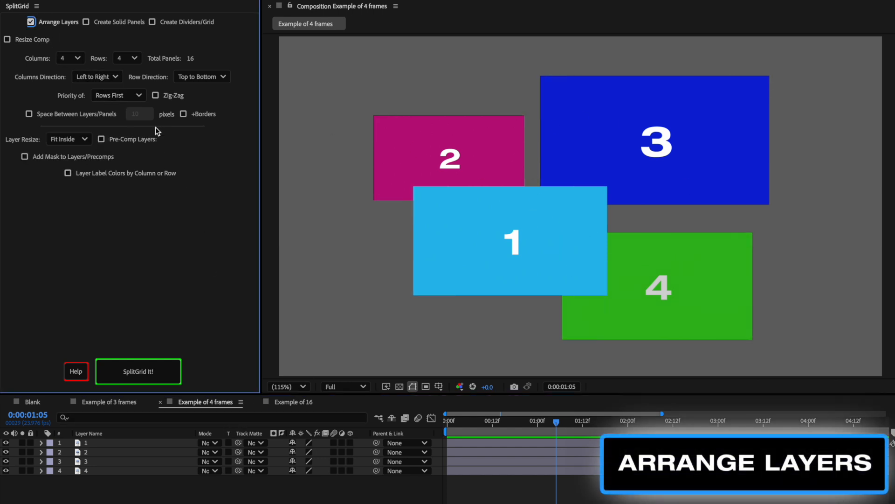
pyautogui.click(76, 58)
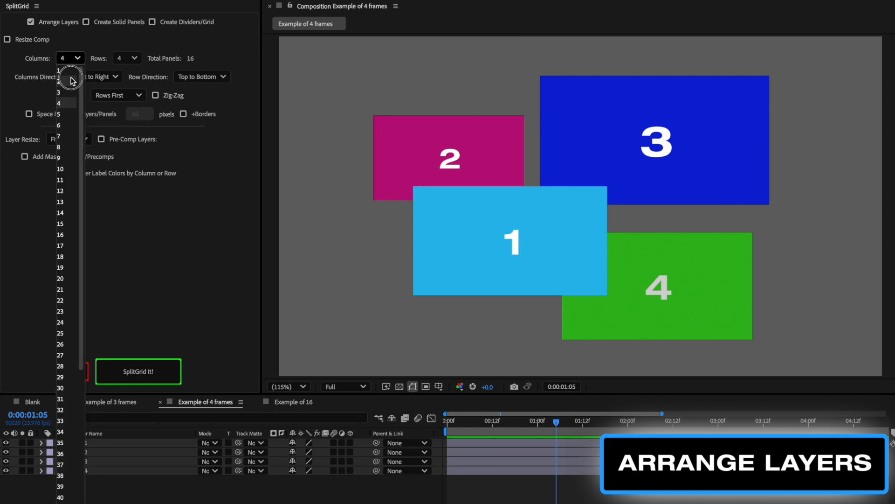
pyautogui.click(74, 81)
pyautogui.click(126, 58)
pyautogui.click(122, 81)
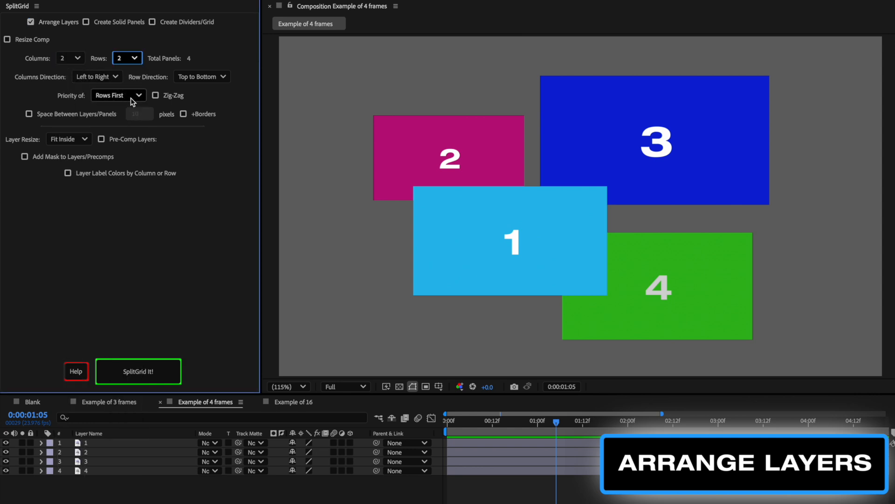
pyautogui.click(102, 443)
pyautogui.keyDown('shift'); pyautogui.click(104, 469); pyautogui.keyUp('shift')
pyautogui.click(121, 372)
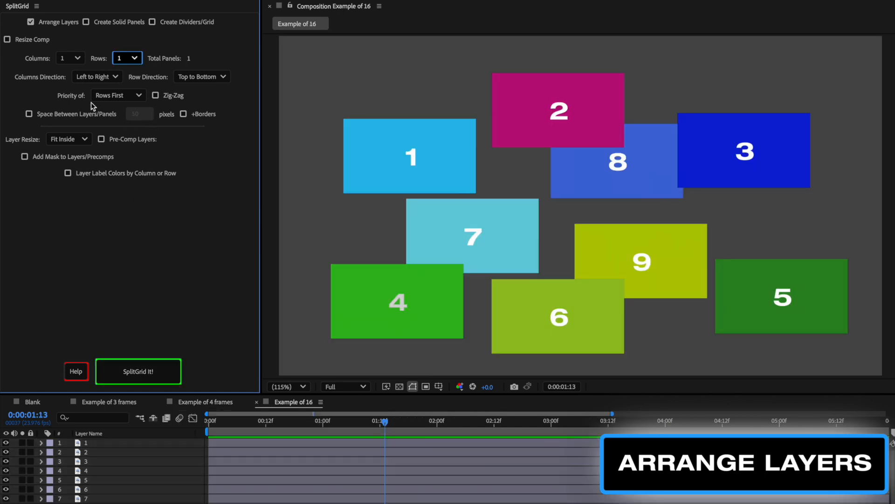
# Select all layers in Example of 16 and arrange them into a 3 × 3 grid
pyautogui.click(70, 58)
pyautogui.click(69, 91)
pyautogui.click(127, 56)
pyautogui.click(122, 93)
pyautogui.click(107, 442)
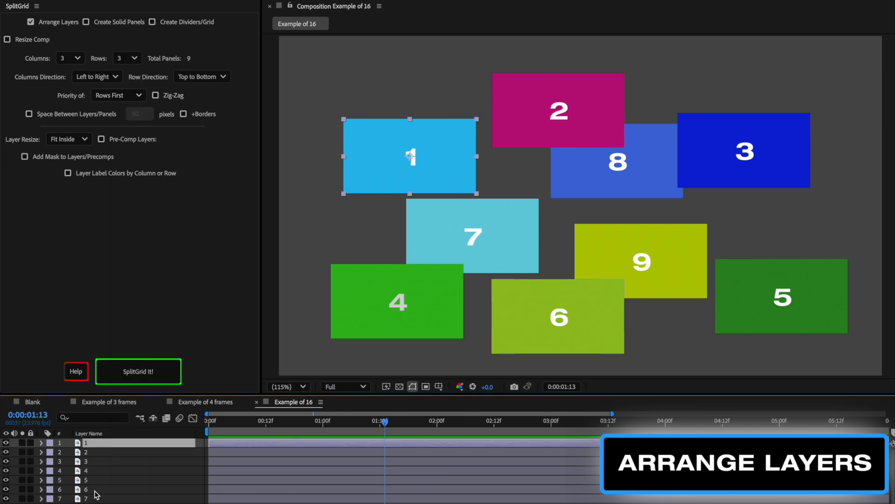
pyautogui.hotkey('ctrl', 'a')
pyautogui.click(153, 374)
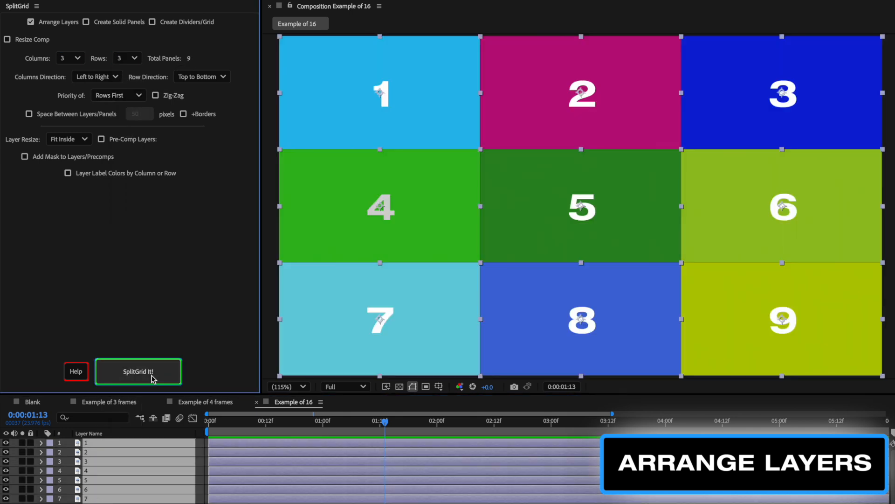
# Enable Zig-Zag ordering and reapply the grid arrangement
pyautogui.click(168, 97)
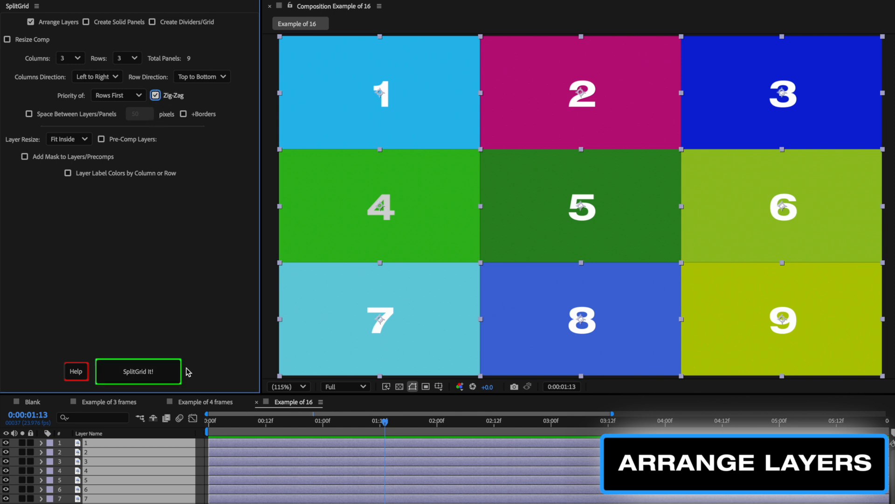
pyautogui.click(153, 374)
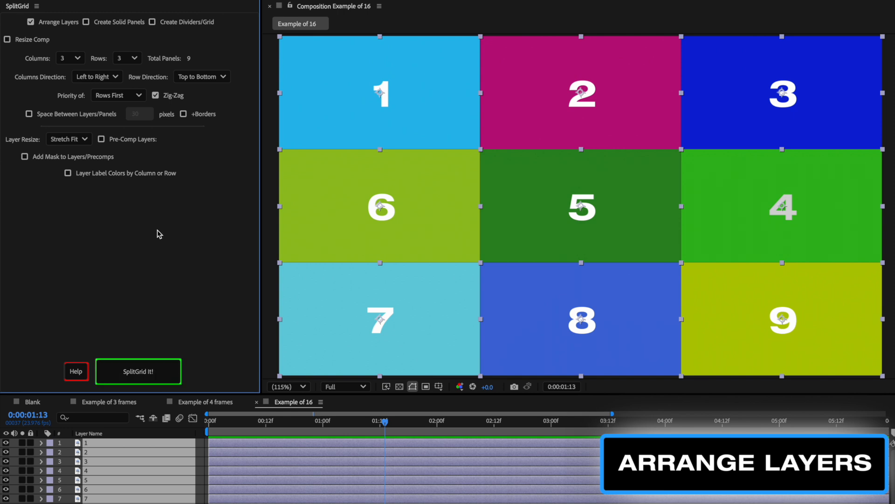
# Enable 30-pixel spacing between layers and reapply the grid arrangement
pyautogui.click(29, 114)
pyautogui.click(138, 115)
pyautogui.click(153, 373)
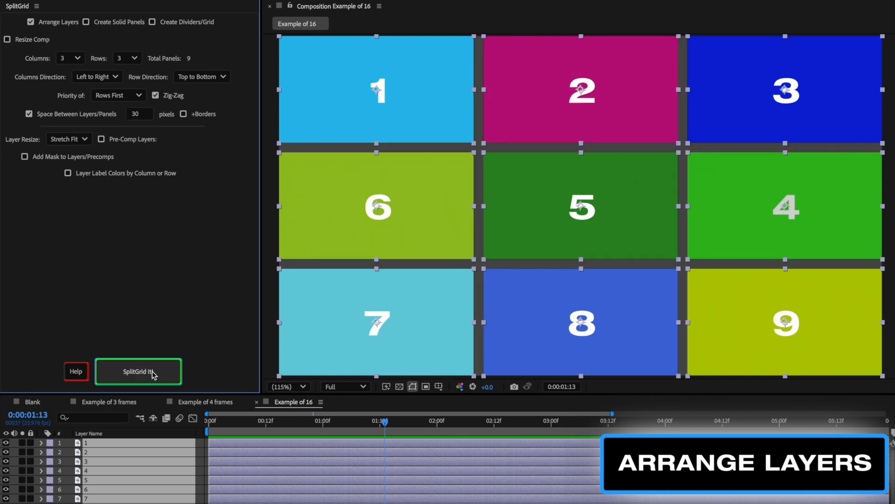
# Enable +Borders and reapply the grid arrangement
pyautogui.click(197, 116)
pyautogui.click(172, 377)
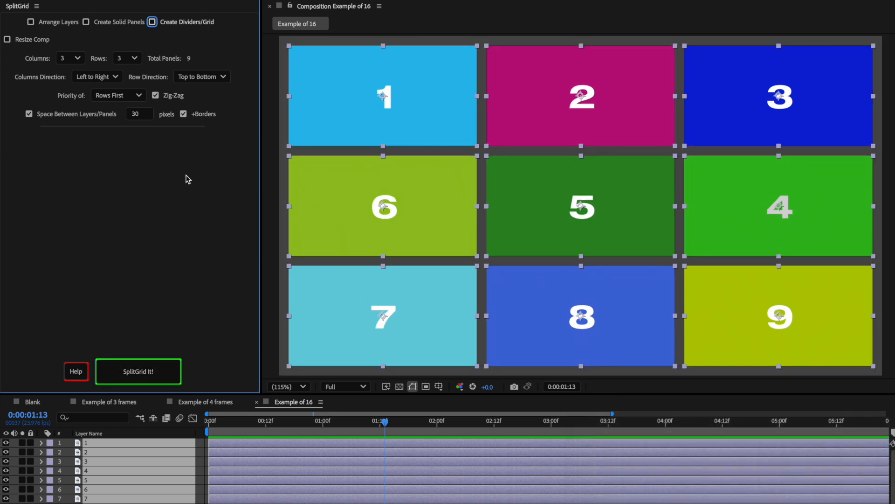
# Enable Create Dividers/Grid with a 30-pixel line thickness and Red line color
pyautogui.click(152, 22)
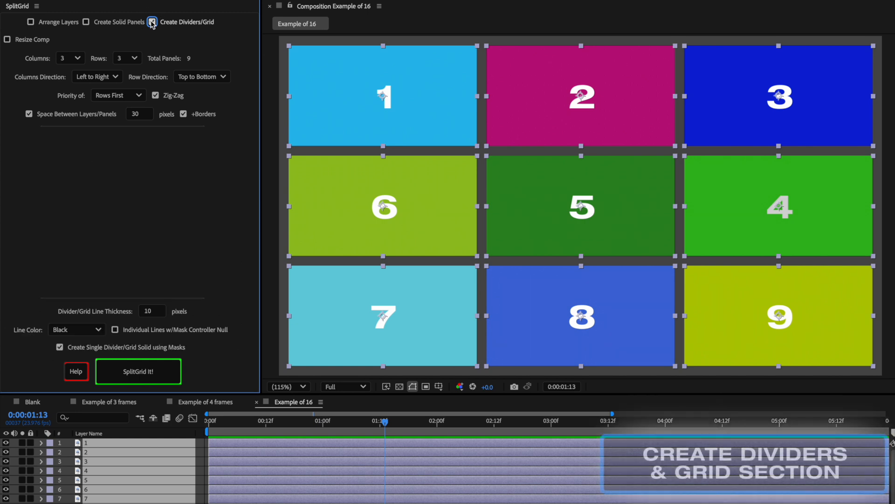
pyautogui.click(155, 315)
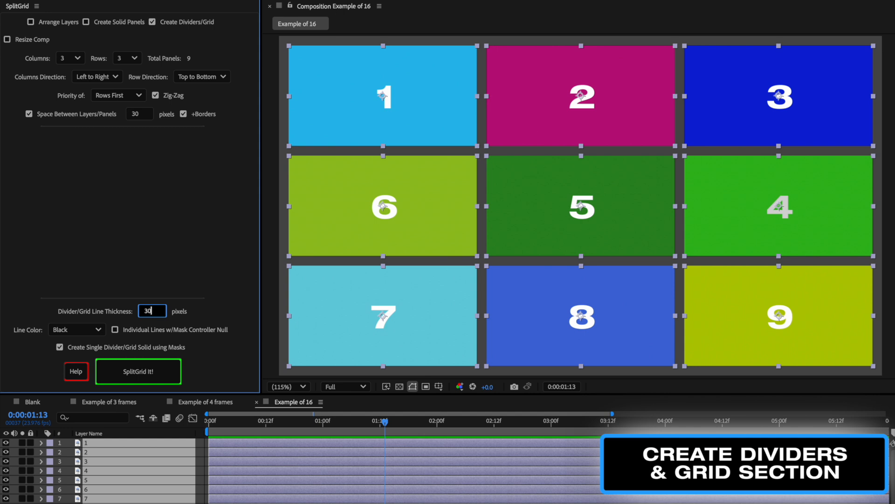
pyautogui.write('30')
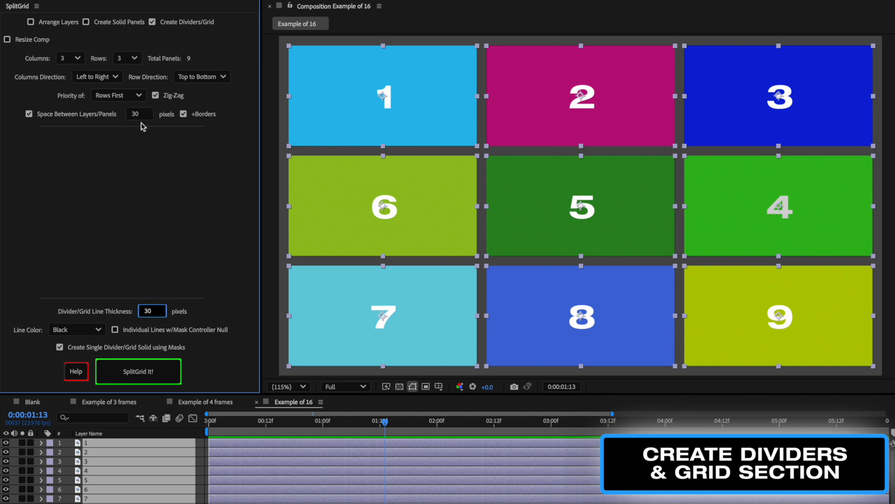
pyautogui.click(73, 331)
pyautogui.click(55, 363)
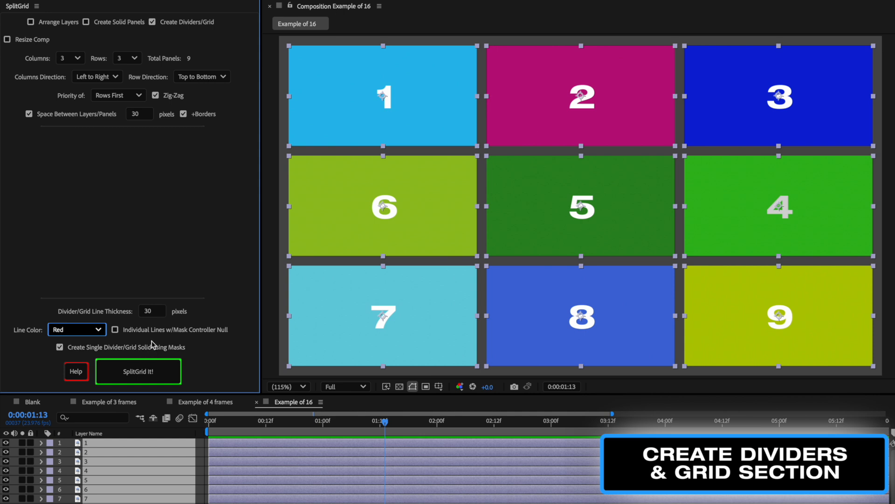
# Generate the divider grid as a single solid with borders, then undo it
pyautogui.click(196, 116)
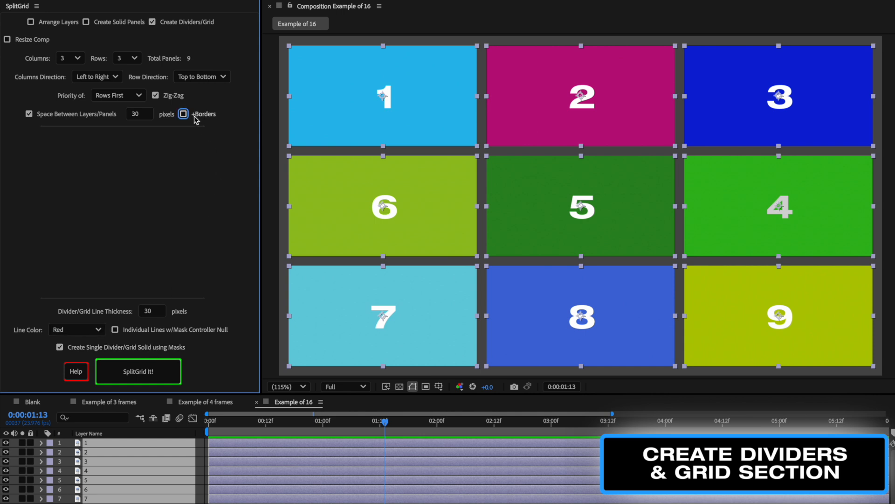
pyautogui.click(167, 375)
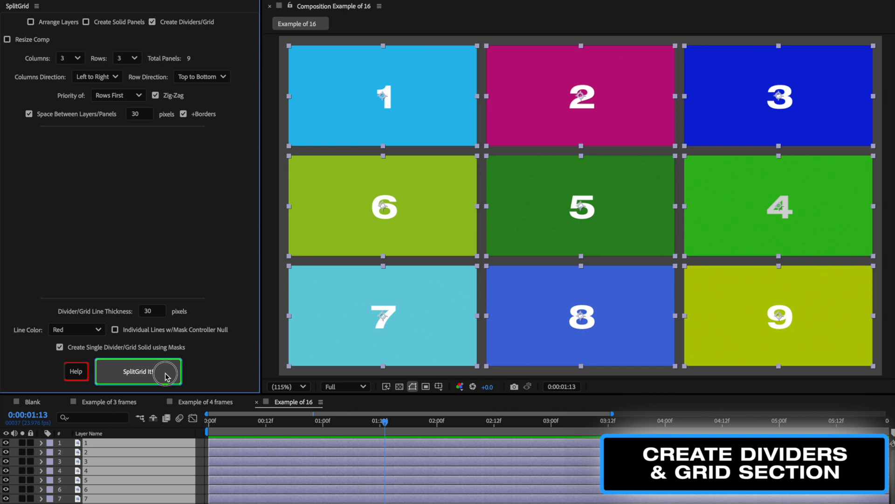
pyautogui.hotkey('ctrl', 'z')
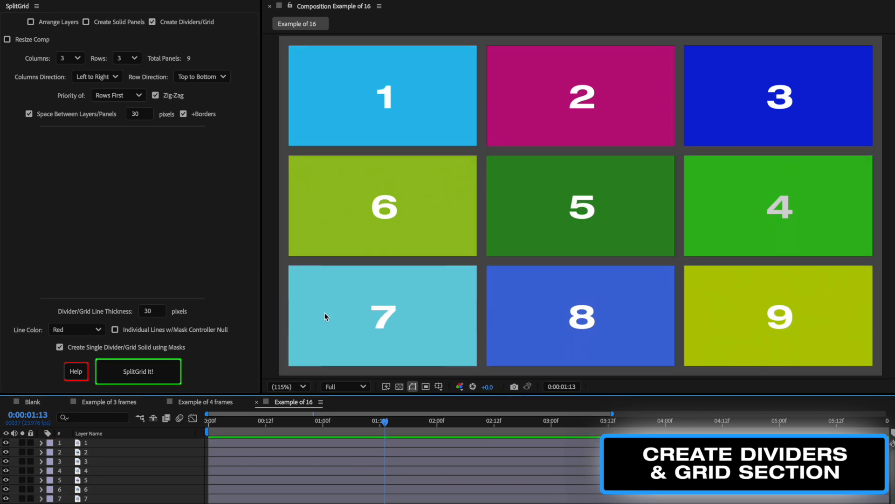
# Generate individual red divider lines with a mask controller null and select the controller layer
pyautogui.click(124, 330)
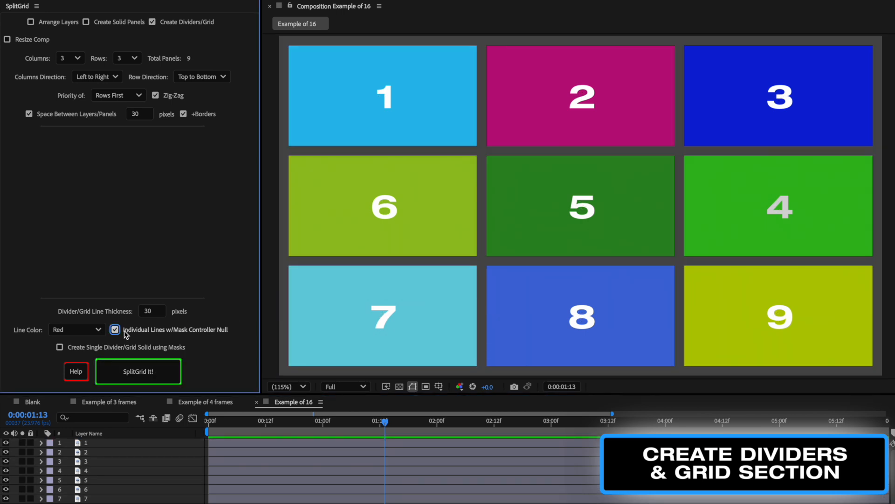
pyautogui.click(149, 369)
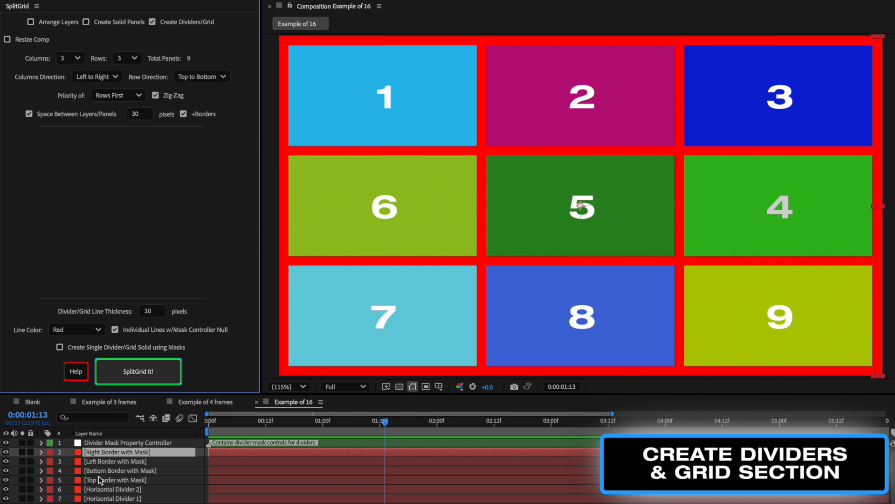
pyautogui.click(157, 443)
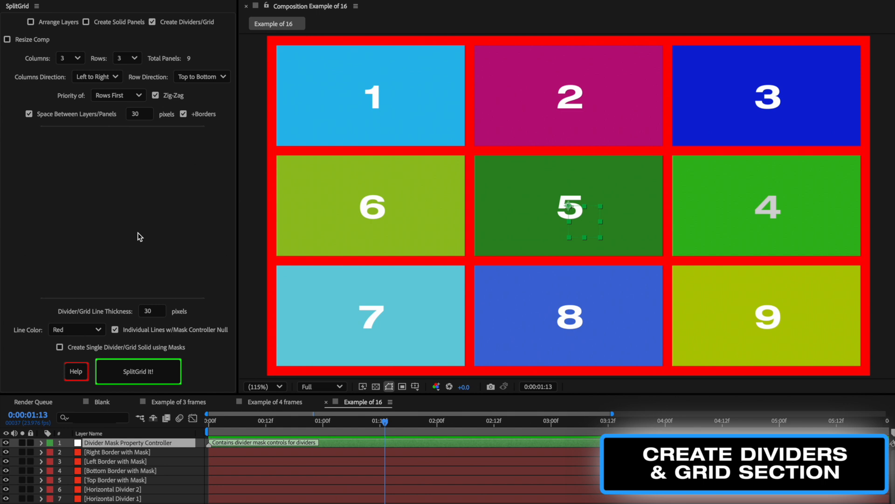
# Open the divider controller's effect controls, set Divider Mask Expansion to about 16, and adjust the vertical feather
pyautogui.press('F3')
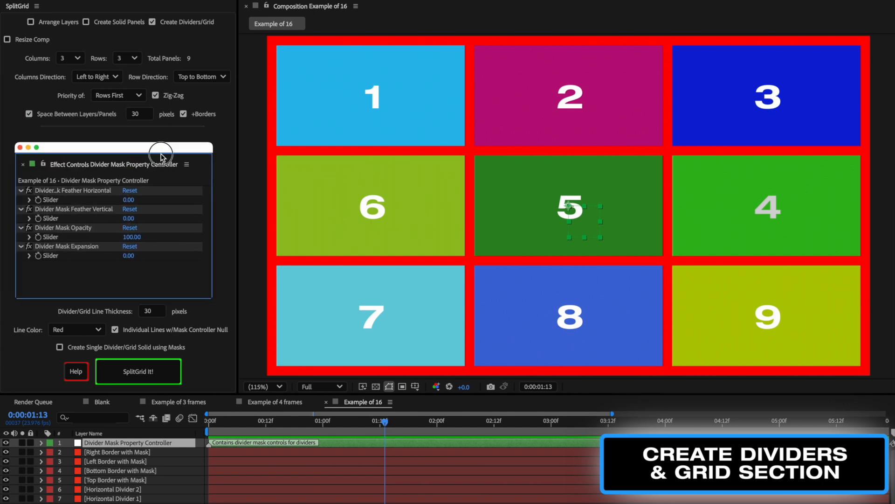
pyautogui.moveTo(147, 148); pyautogui.dragTo(344, 148)
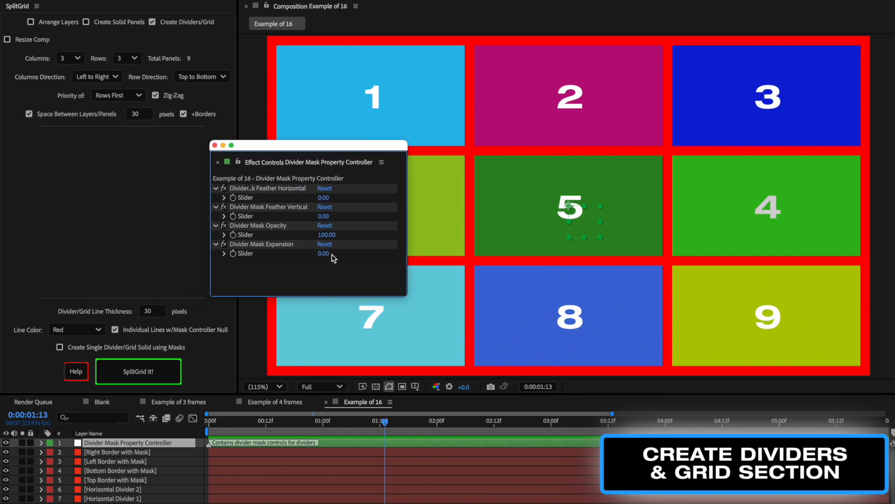
pyautogui.moveTo(338, 147); pyautogui.dragTo(181, 117)
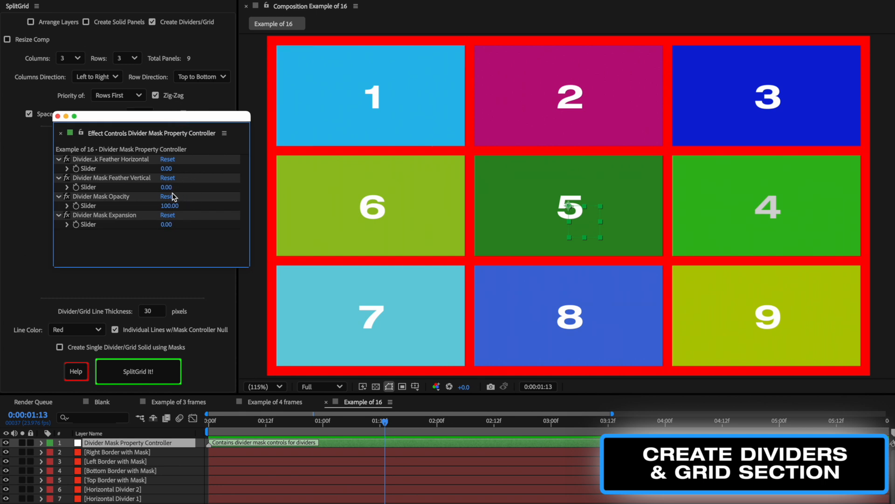
pyautogui.moveTo(166, 225)
pyautogui.mouseDown()
pyautogui.moveTo(185, 223)
pyautogui.moveTo(173, 223)
pyautogui.mouseUp()
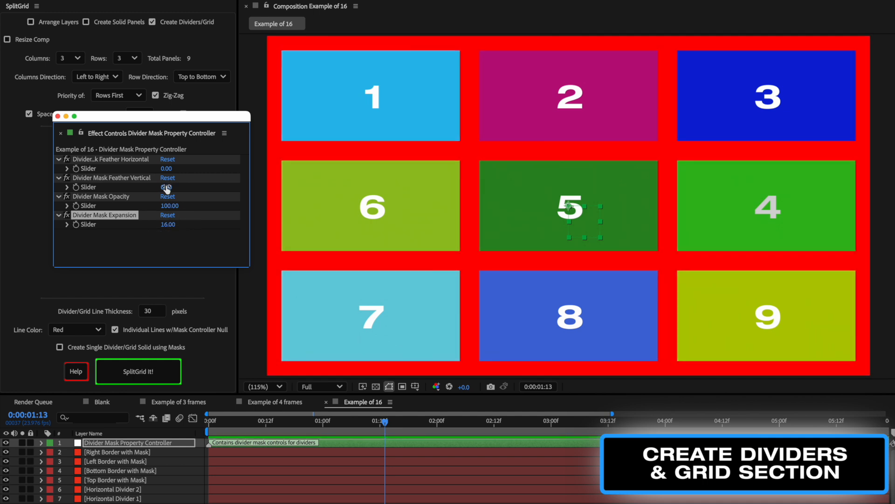
pyautogui.moveTo(166, 188); pyautogui.dragTo(181, 187)
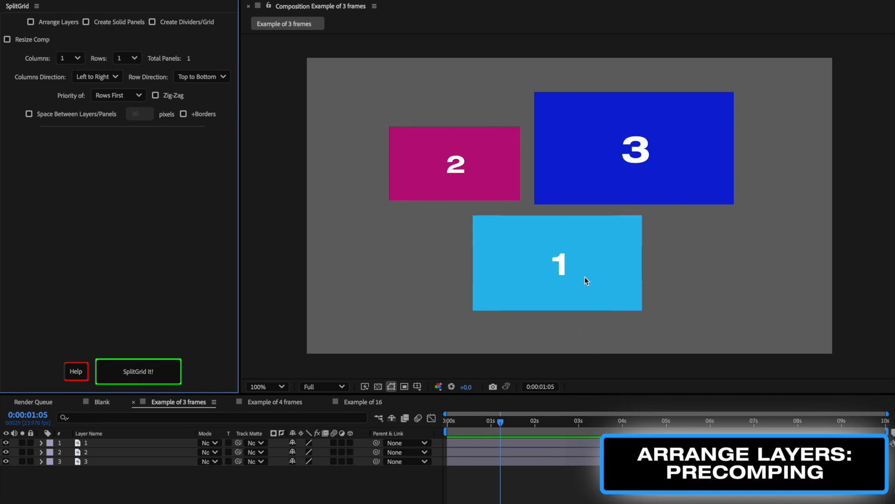
# Enable Arrange Layers, set the grid to 3 columns, and select all three layers in the 3-frame composition
pyautogui.click(43, 21)
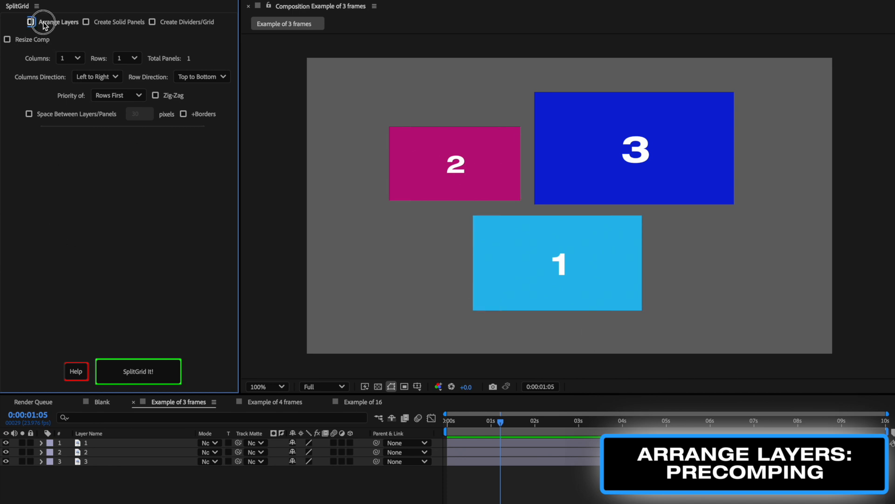
pyautogui.click(76, 59)
pyautogui.click(66, 91)
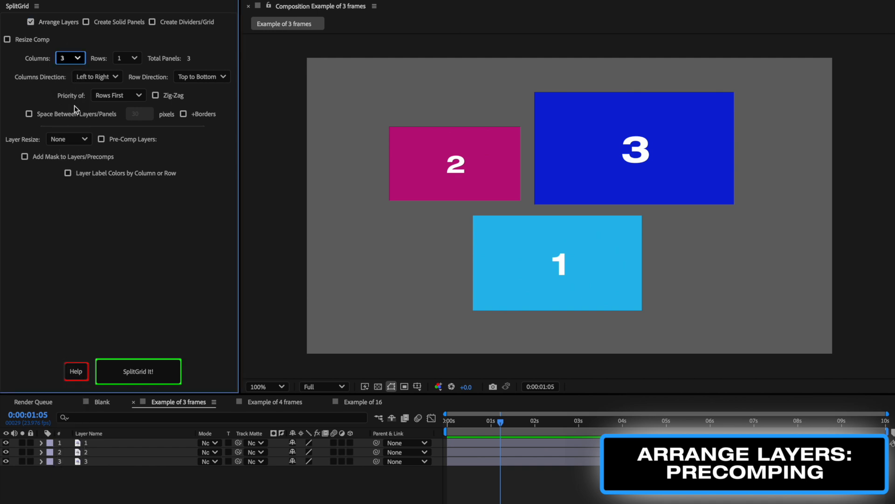
pyautogui.click(94, 443)
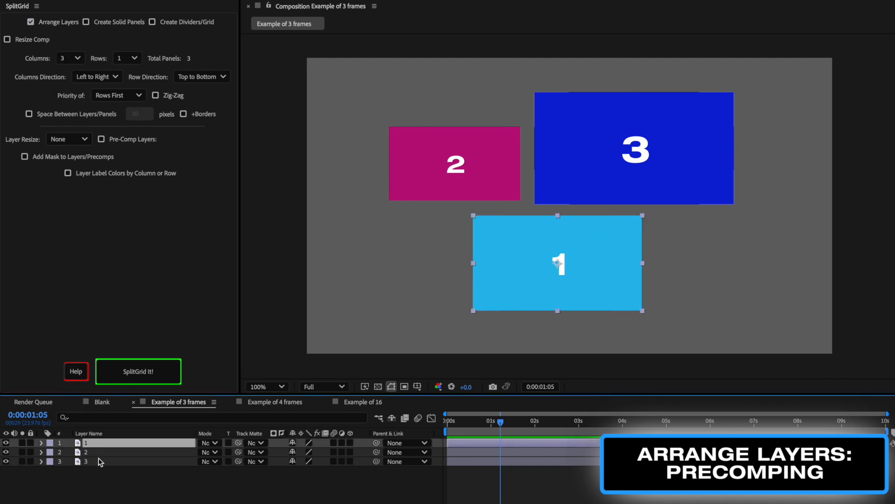
pyautogui.keyDown('shift'); pyautogui.click(100, 460); pyautogui.keyUp('shift')
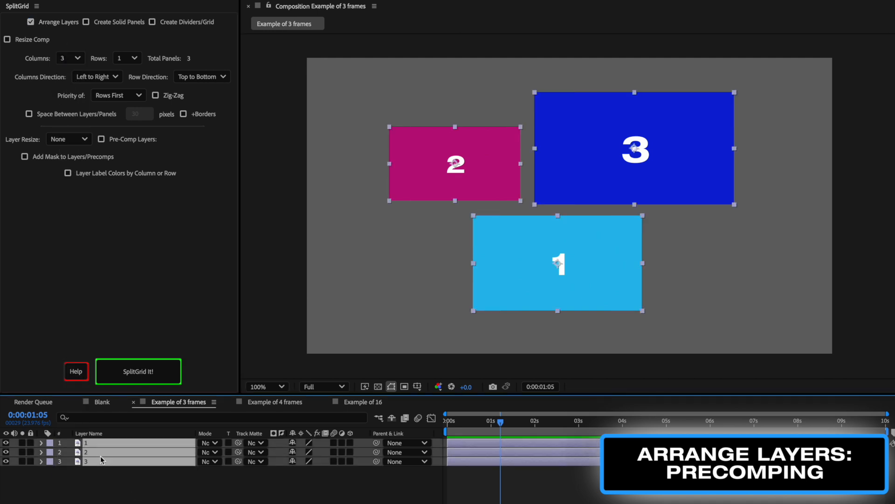
# Arrange the three layers with Layer Resize set to None, then undo the arrangement
pyautogui.click(66, 142)
pyautogui.click(37, 139)
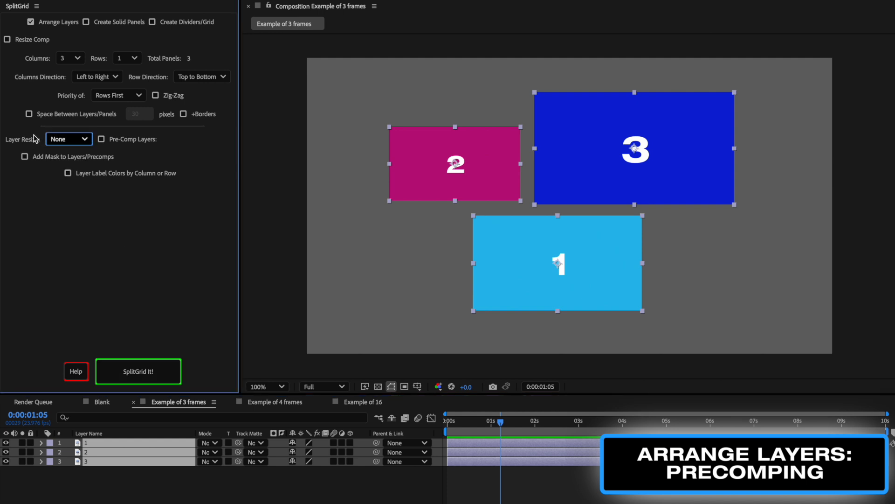
pyautogui.click(159, 373)
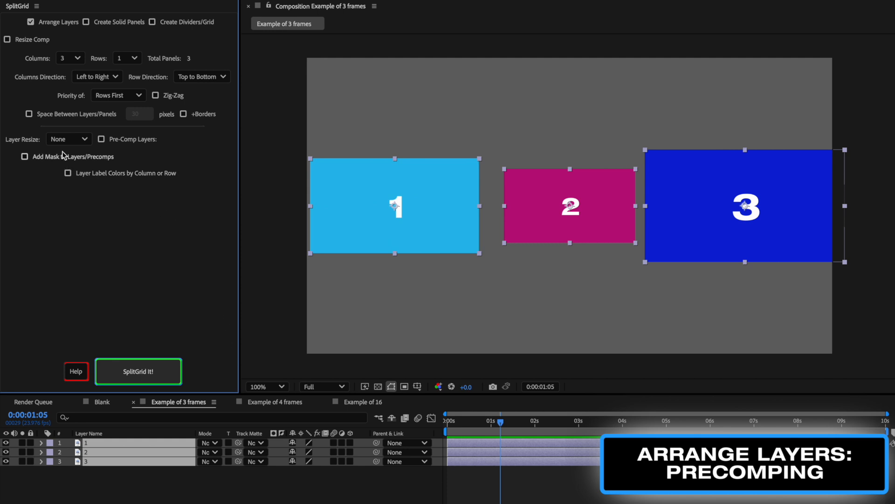
pyautogui.hotkey('ctrl', 'z')
# Arrange the layers with Layer Resize set to Fit Inside, then undo the arrangement
pyautogui.click(66, 140)
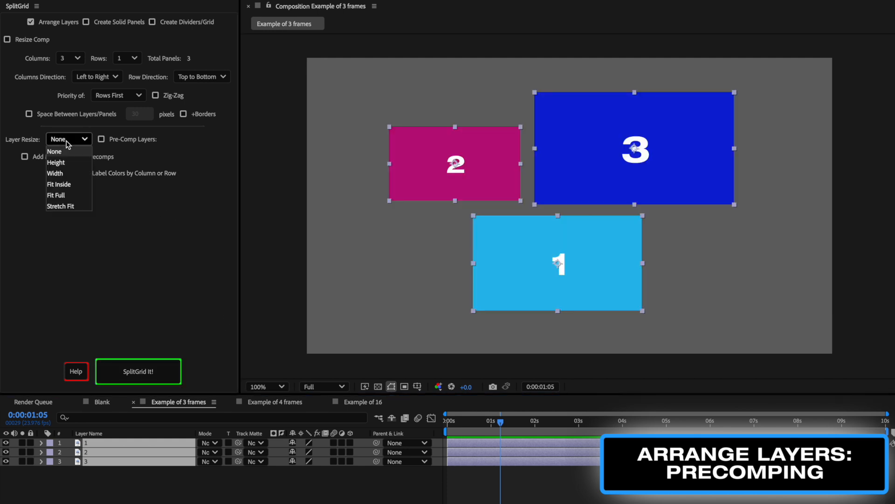
pyautogui.click(72, 184)
pyautogui.click(166, 371)
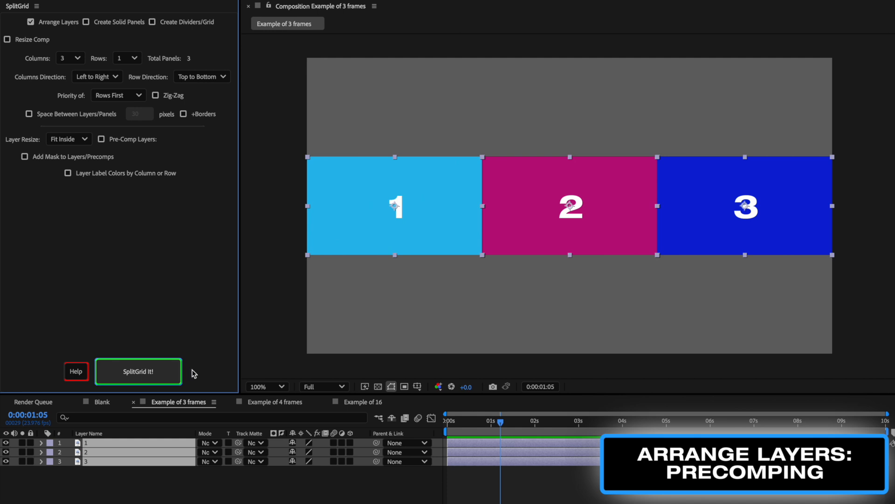
pyautogui.hotkey('ctrl', 'z')
# Arrange the layers with Layer Resize set to Stretch Fit, then undo the arrangement
pyautogui.click(73, 139)
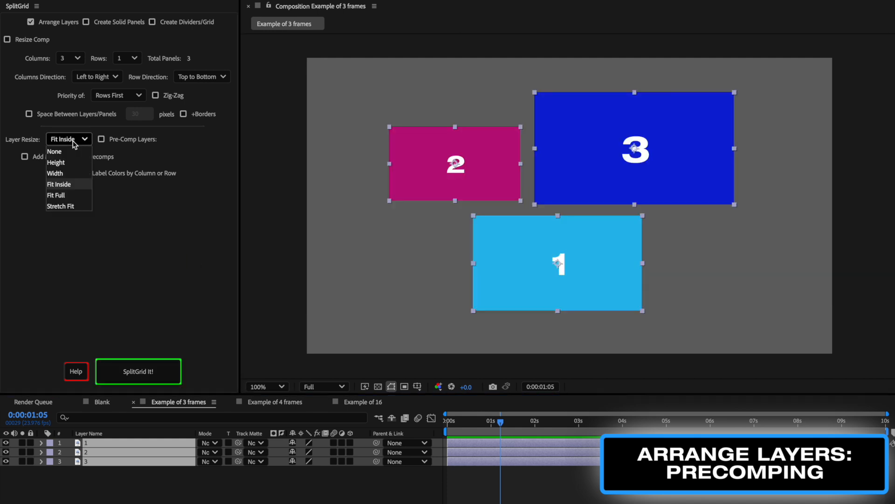
pyautogui.click(61, 206)
pyautogui.click(143, 372)
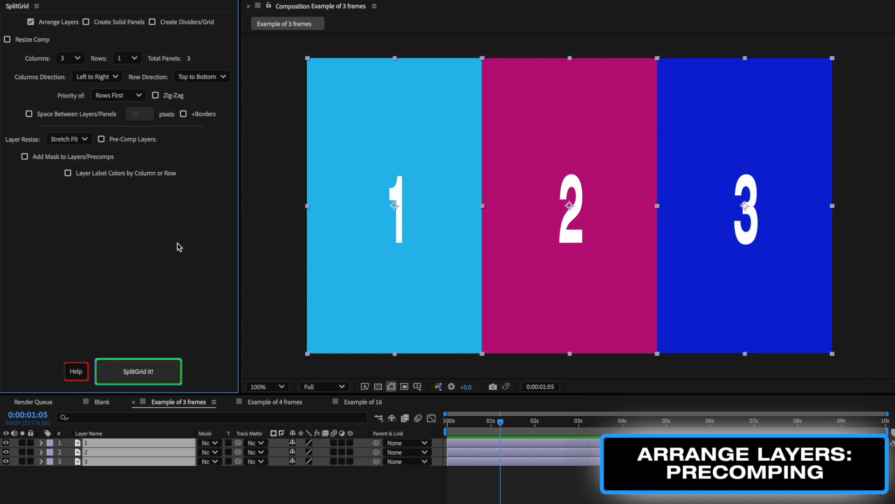
pyautogui.hotkey('ctrl', 'z')
# Enable Pre-Comp Layers, set Layer Resize to Fit Full, and arrange the layers into precomposed panels
pyautogui.click(102, 139)
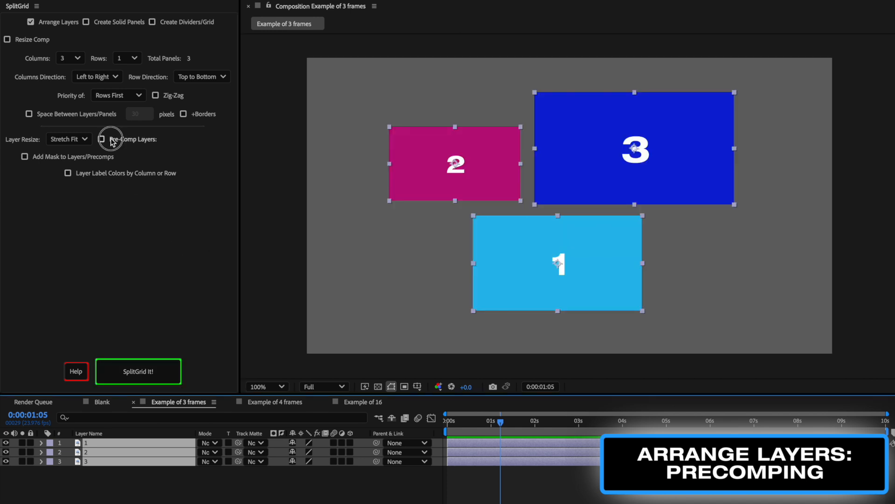
pyautogui.click(72, 143)
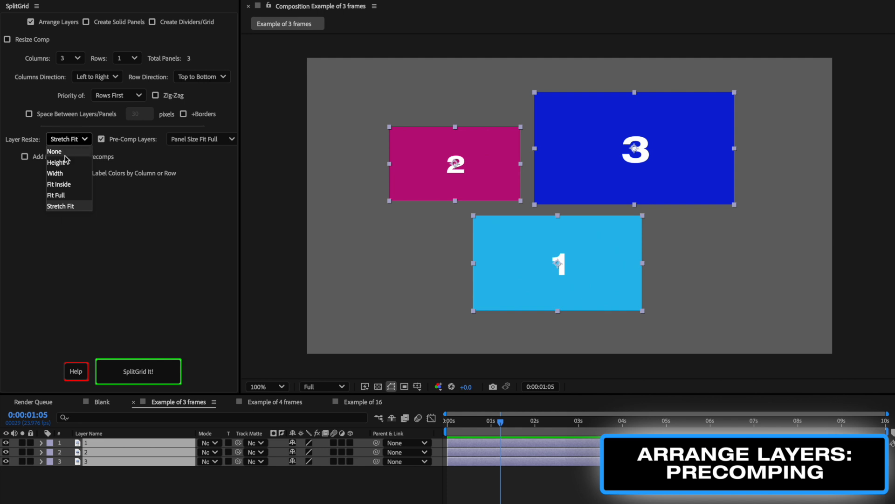
pyautogui.click(57, 195)
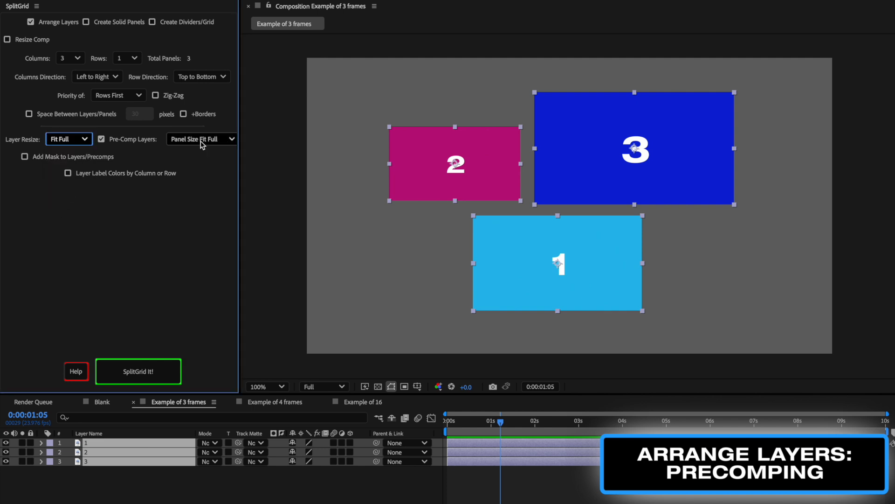
pyautogui.click(161, 372)
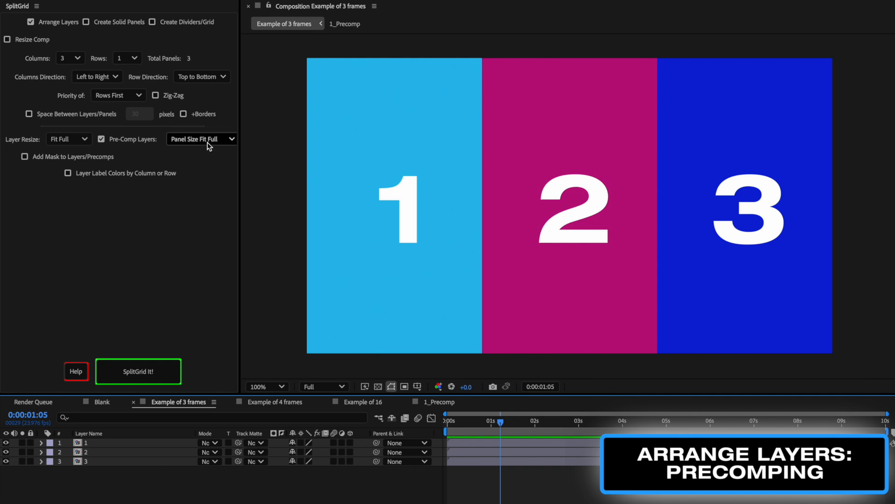
# Open the first precomp and inspect its composition settings without changing them
pyautogui.doubleClick(97, 444)
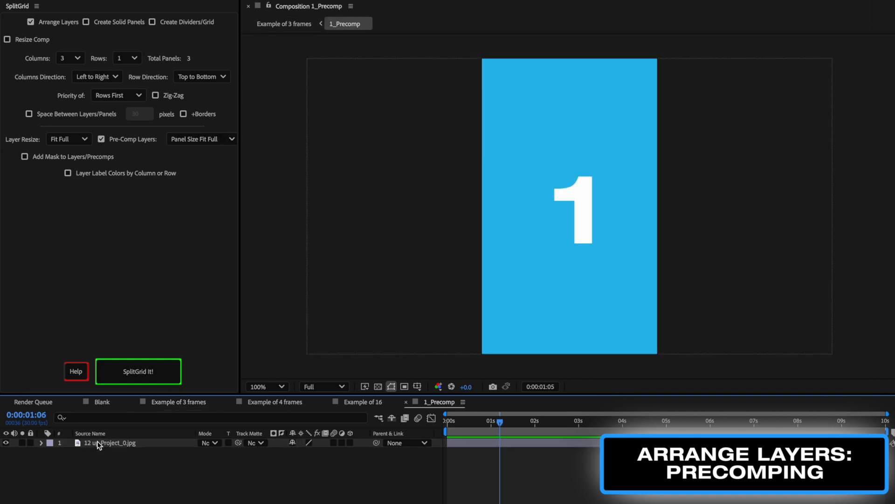
pyautogui.hotkey('ctrl', 'k')
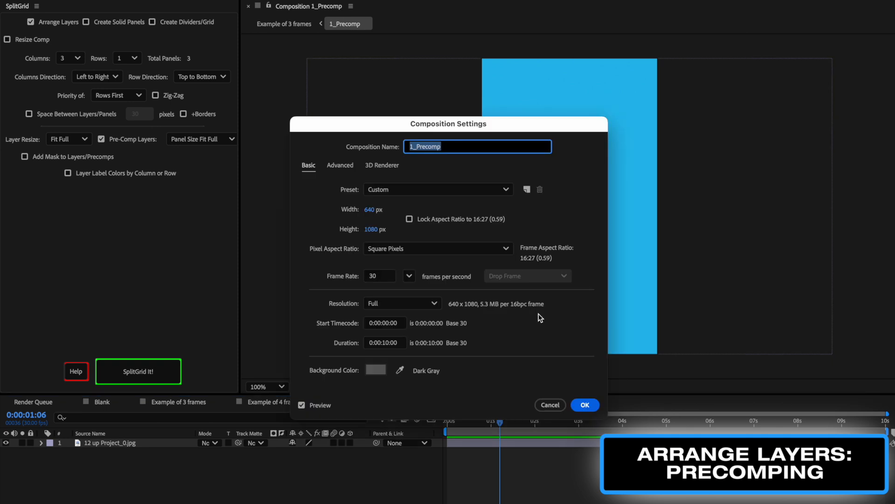
pyautogui.click(544, 404)
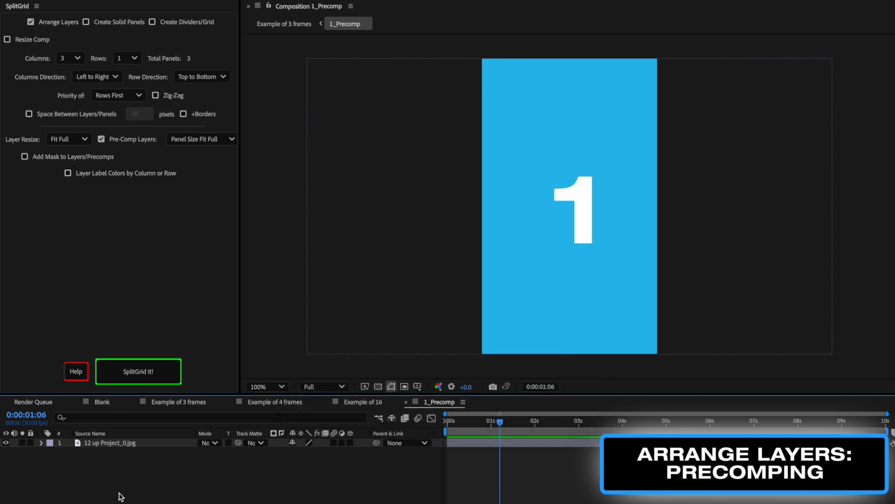
# Scale the image layer inside the first precomp to 158%, then return to the main composition
pyautogui.click(109, 444)
pyautogui.press('s')
pyautogui.moveTo(323, 452); pyautogui.dragTo(760, 339)
pyautogui.click(760, 306)
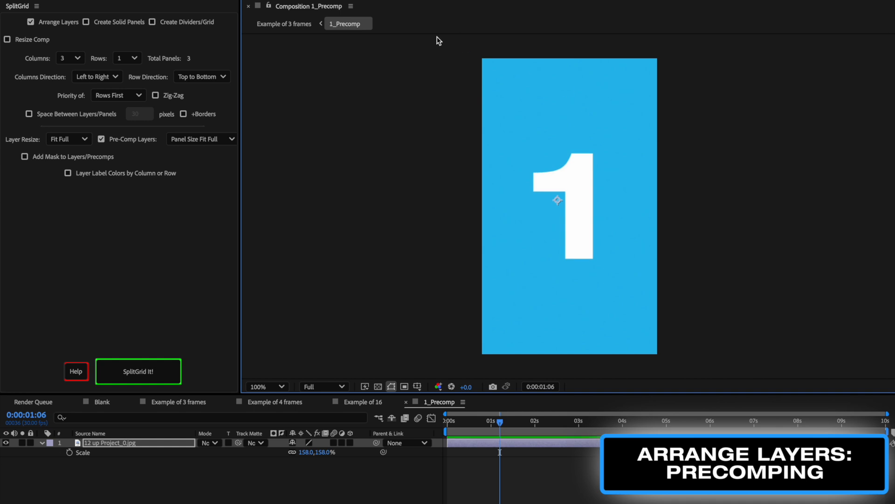
pyautogui.click(288, 25)
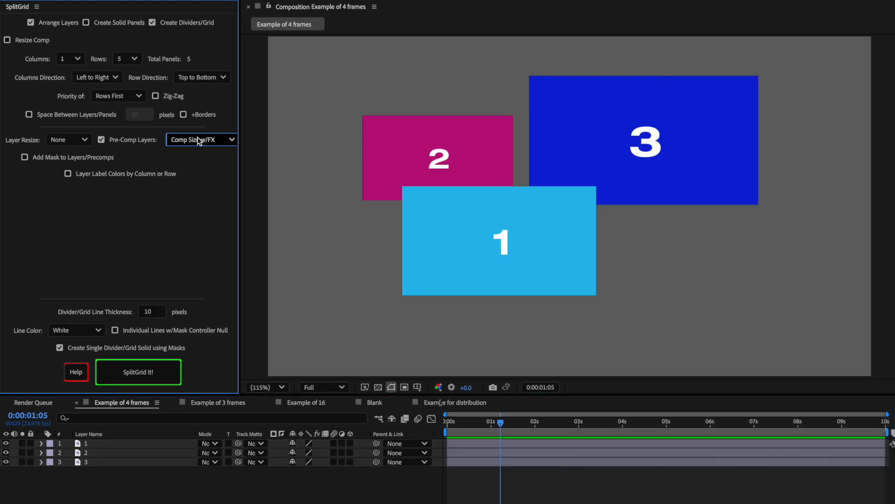
# Enable Add Mask to Layers/Precomps with a mask controls null and reapply the grid arrangement
pyautogui.click(198, 139)
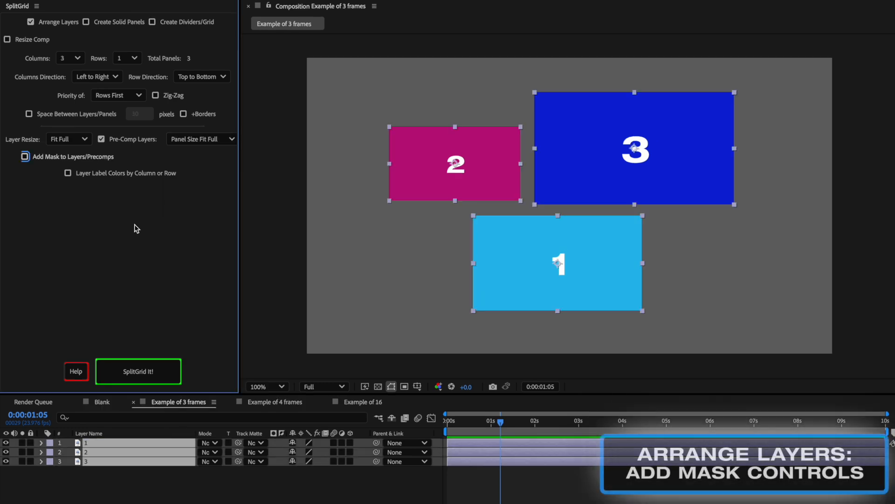
pyautogui.click(26, 157)
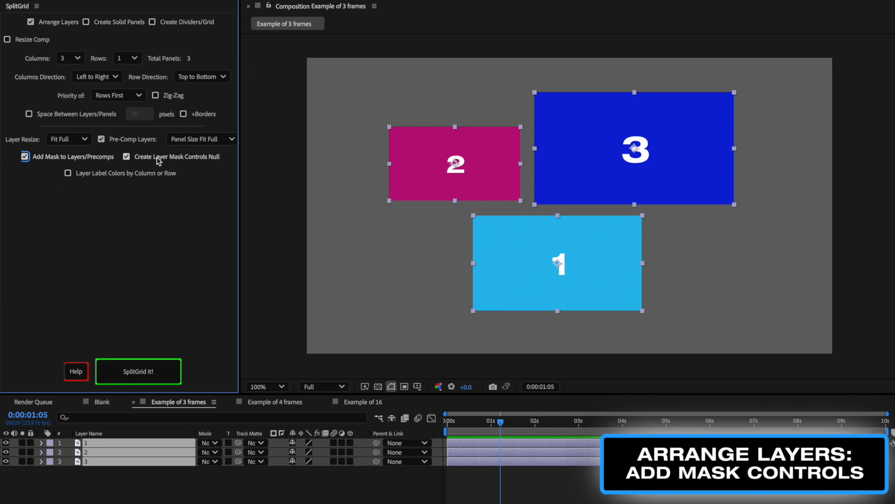
pyautogui.click(162, 367)
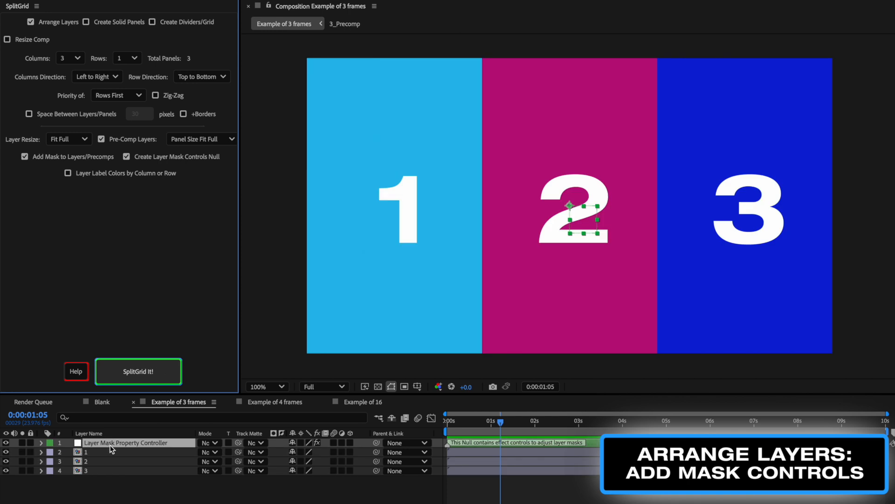
# Set the layer mask controller's feathers to about 21 horizontal and 46 vertical, expansion about -116, and adjust opacity
pyautogui.moveTo(112, 499); pyautogui.dragTo(262, 96)
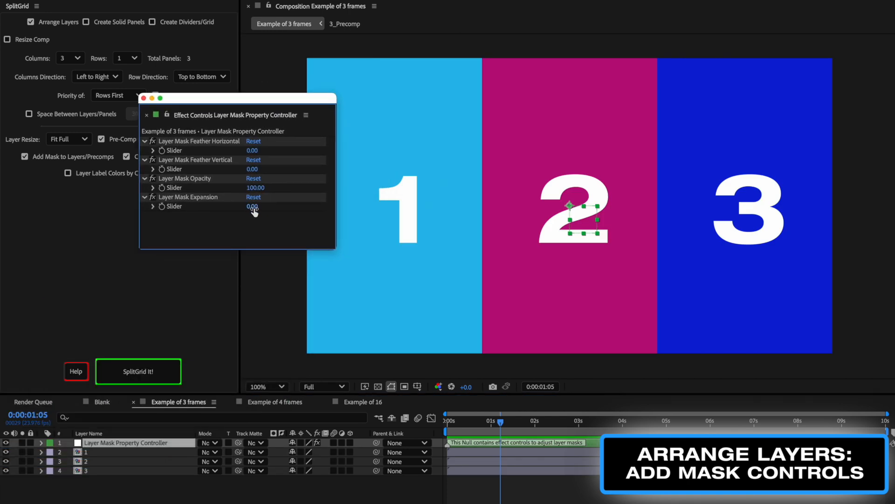
pyautogui.moveTo(254, 211); pyautogui.dragTo(206, 217)
pyautogui.moveTo(252, 170); pyautogui.dragTo(267, 154)
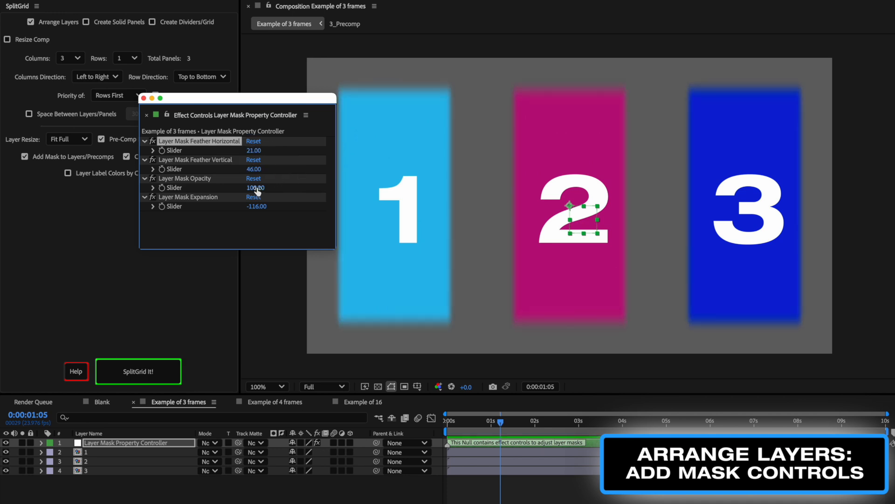
pyautogui.moveTo(256, 189); pyautogui.dragTo(234, 194)
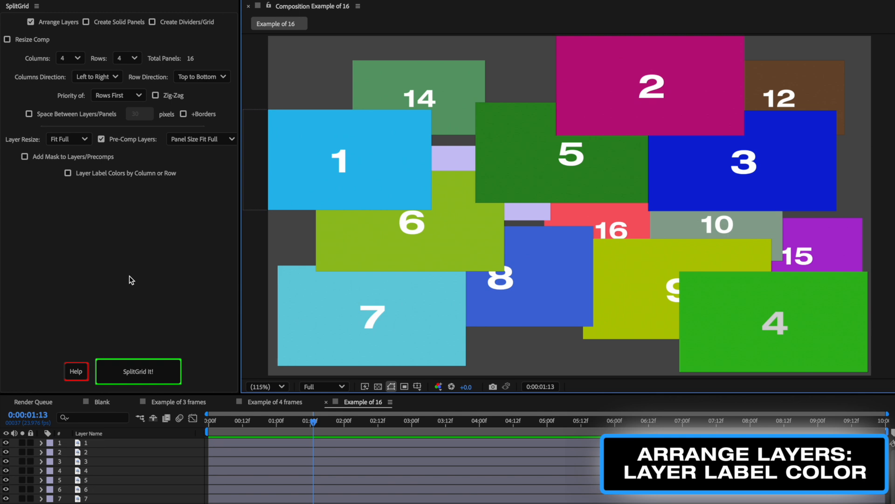
# Enable Layer Label Colors by Column or Row, select all layers, and arrange them into a 4 by 4 grid
pyautogui.click(95, 173)
pyautogui.click(140, 460)
pyautogui.hotkey('ctrl', 'a')
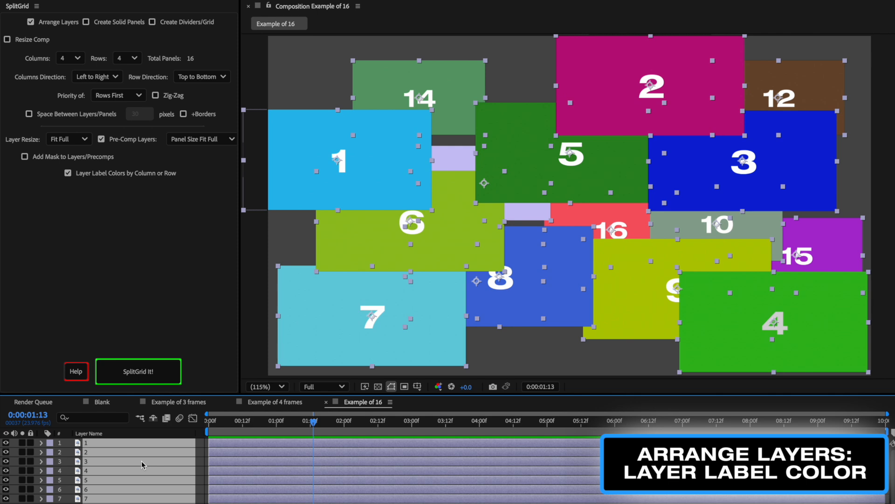
pyautogui.click(166, 380)
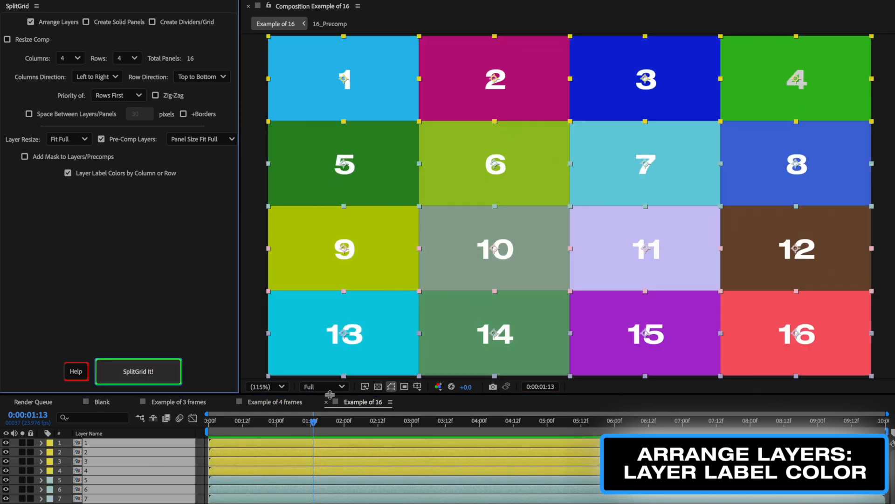
pyautogui.moveTo(330, 395); pyautogui.dragTo(330, 231)
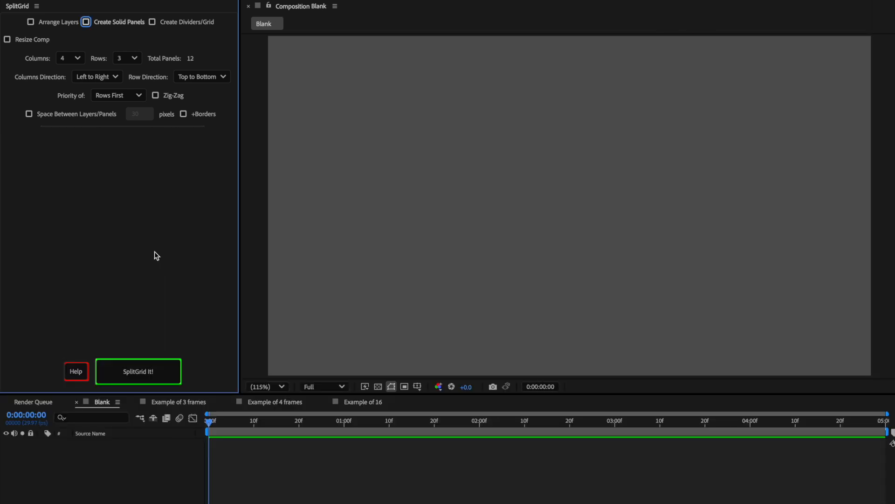
# Enable Create Solid Panels in the blank composition and set the Solid Panel Color to Random Color
pyautogui.click(86, 22)
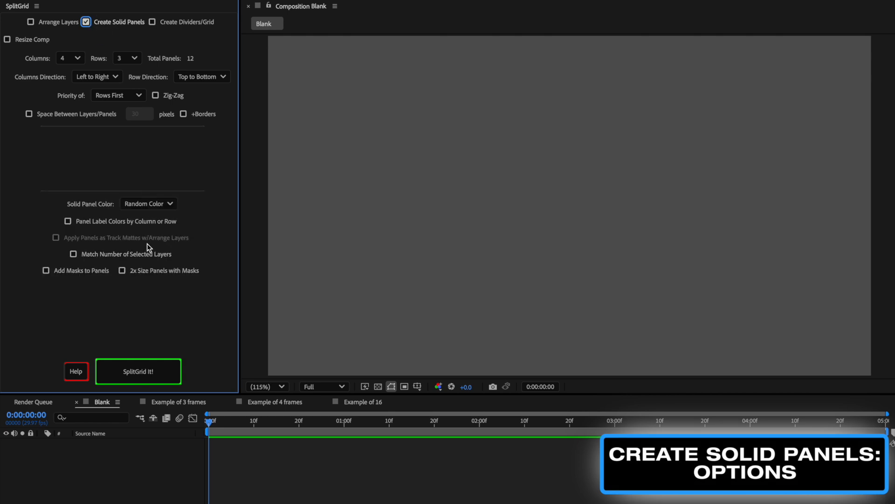
pyautogui.click(153, 204)
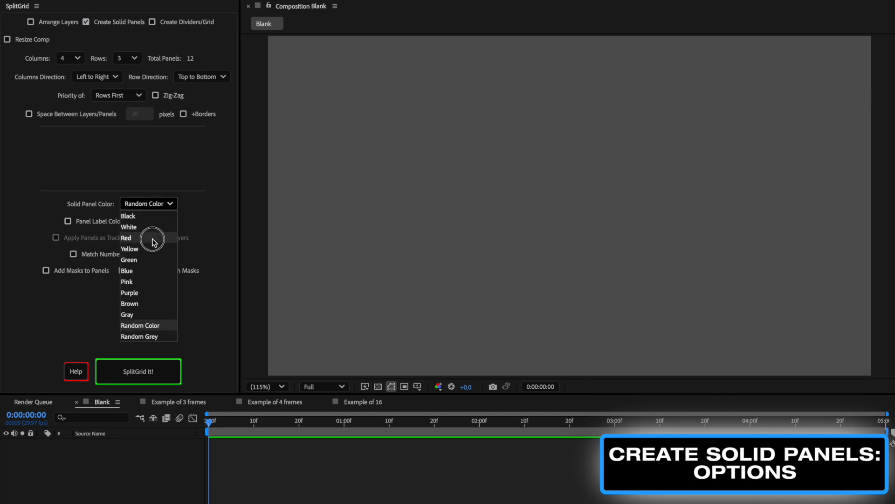
pyautogui.click(148, 326)
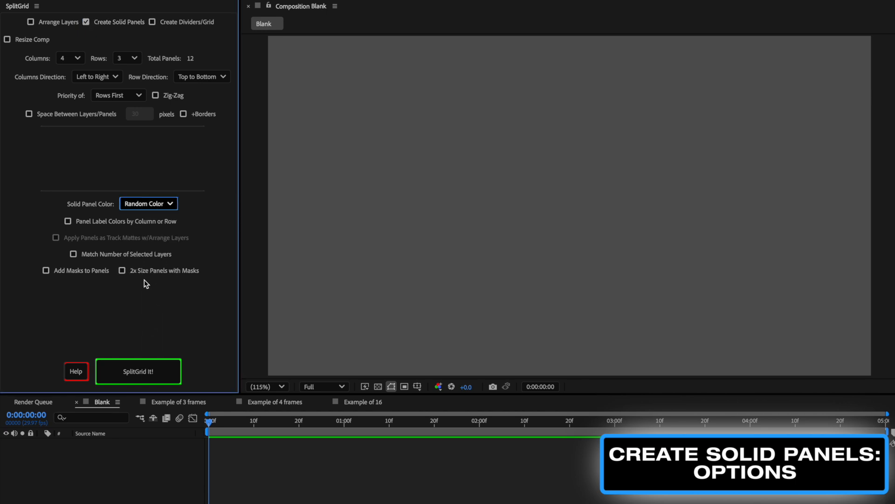
# Generate a 4 by 3 grid of randomly coloured solid panels, then undo it
pyautogui.click(75, 62)
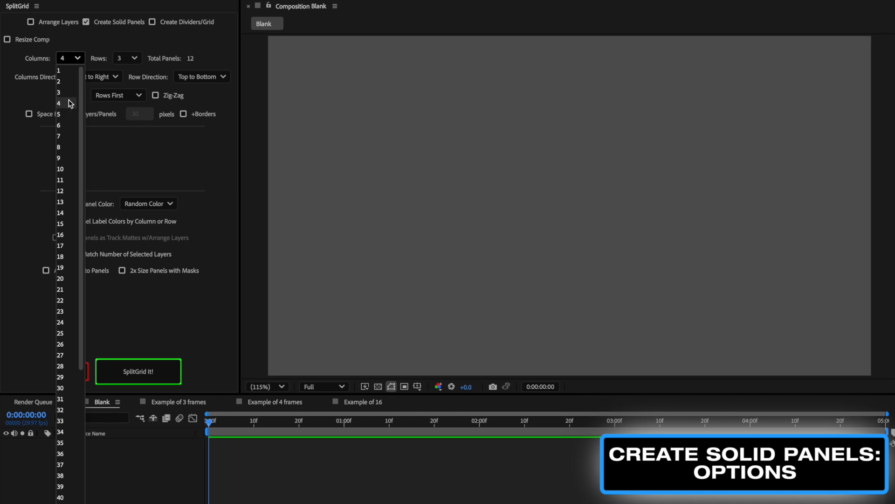
pyautogui.click(68, 103)
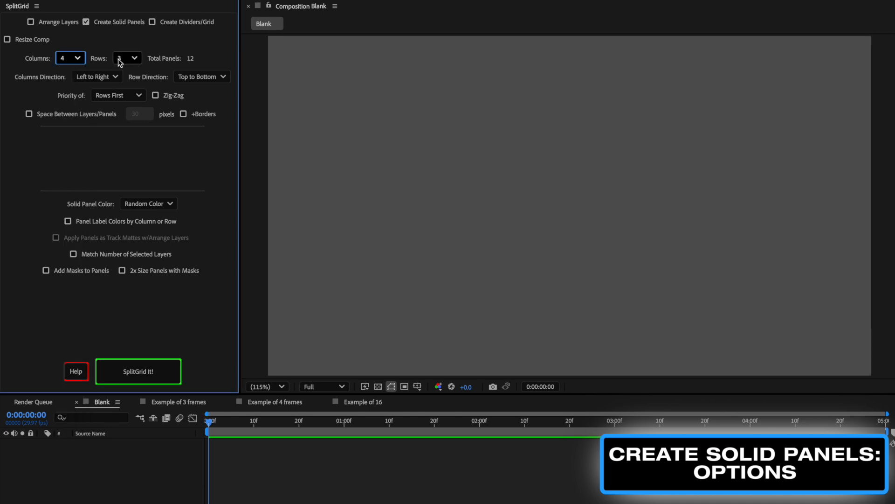
pyautogui.click(147, 363)
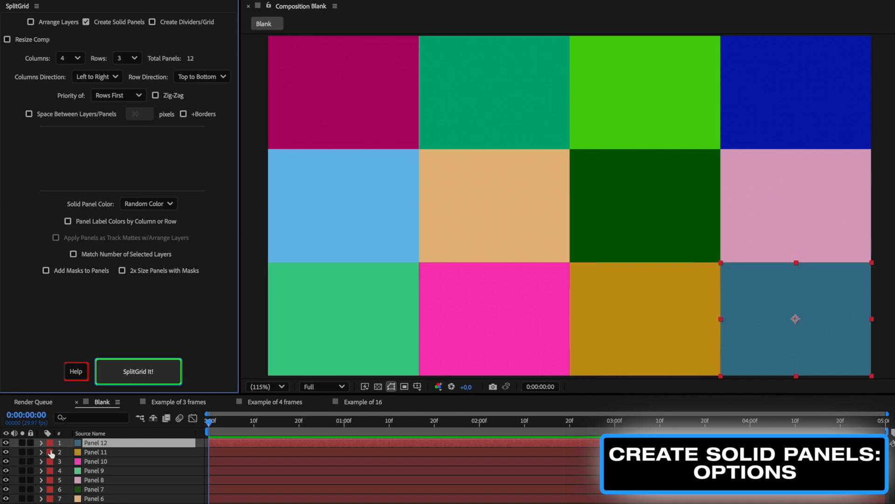
pyautogui.hotkey('ctrl', 'z')
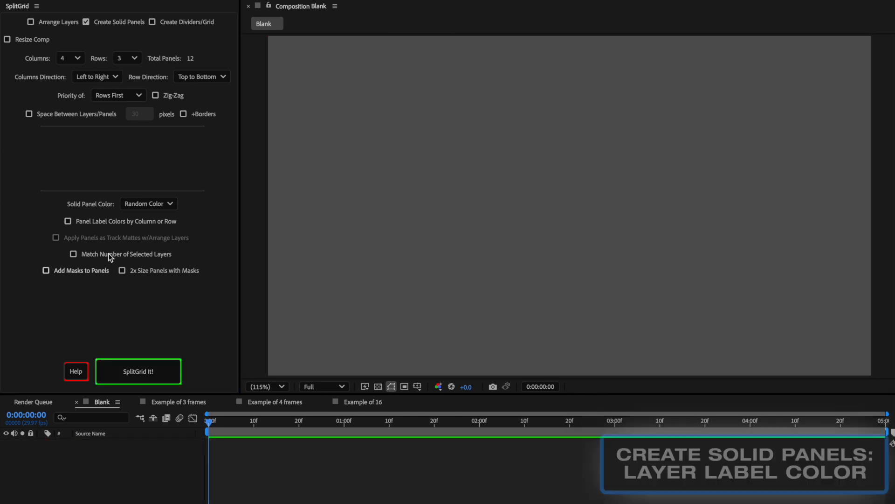
# Enable Panel Label Colors by Column or Row and generate the 4 by 3 random-colour solid panel grid
pyautogui.click(80, 221)
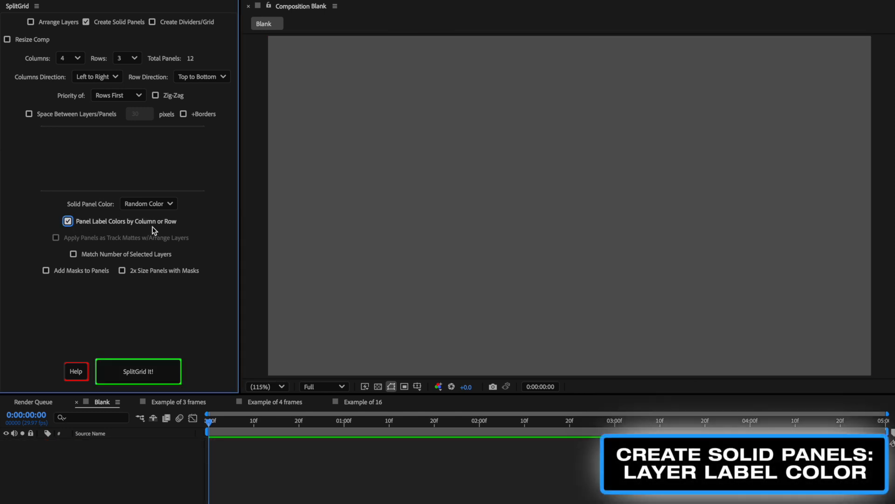
pyautogui.click(147, 376)
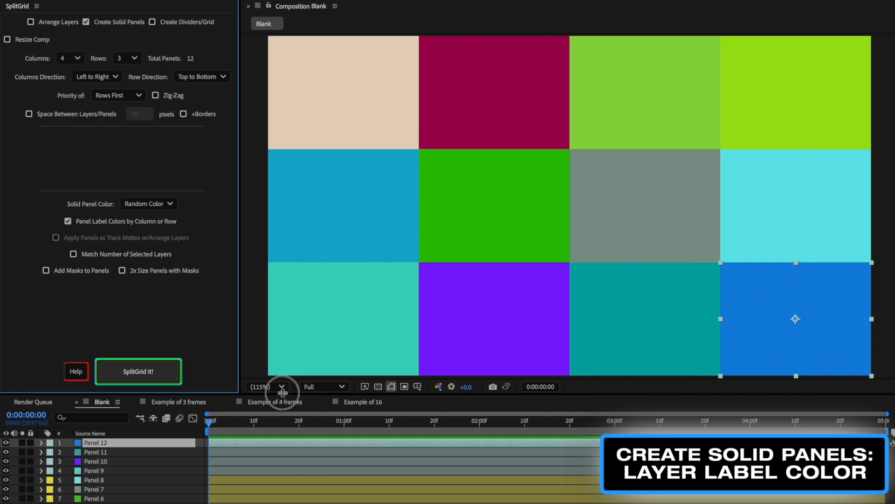
pyautogui.moveTo(282, 393); pyautogui.dragTo(287, 316)
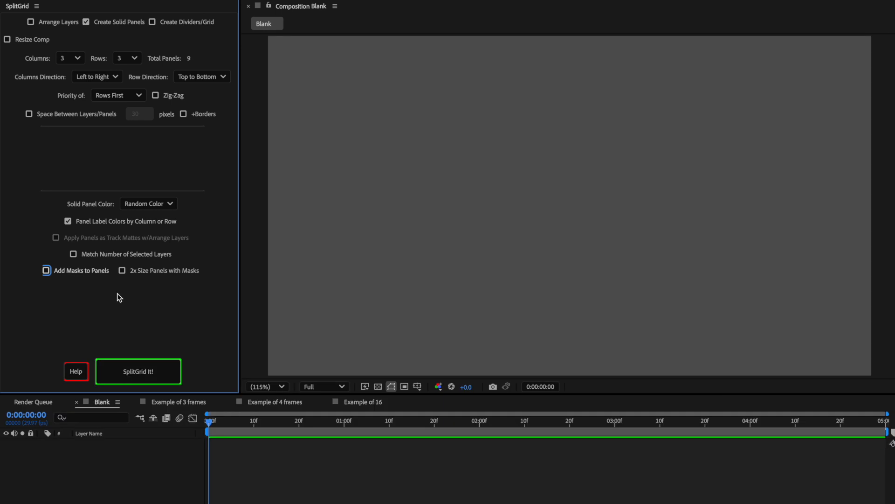
# Enable Add Masks to Panels and Create Panels Mask Controls Null, then generate a 3 by 3 solid panel grid
pyautogui.click(59, 271)
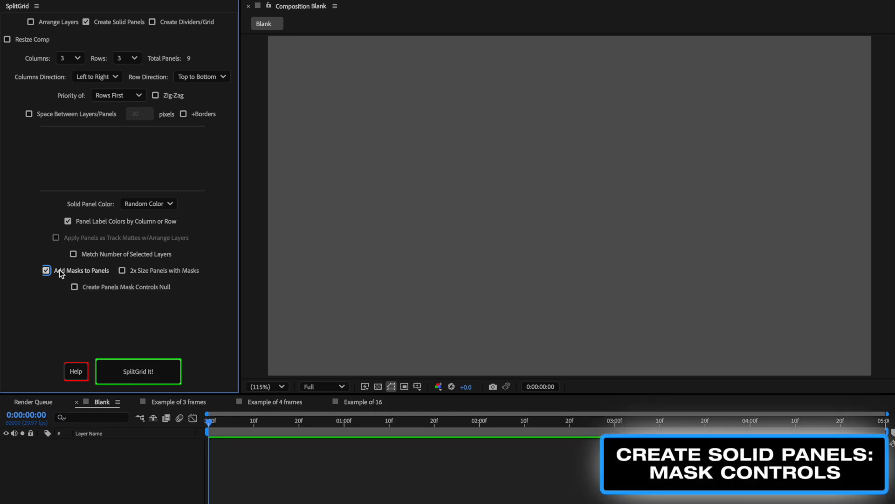
pyautogui.click(98, 287)
pyautogui.click(154, 372)
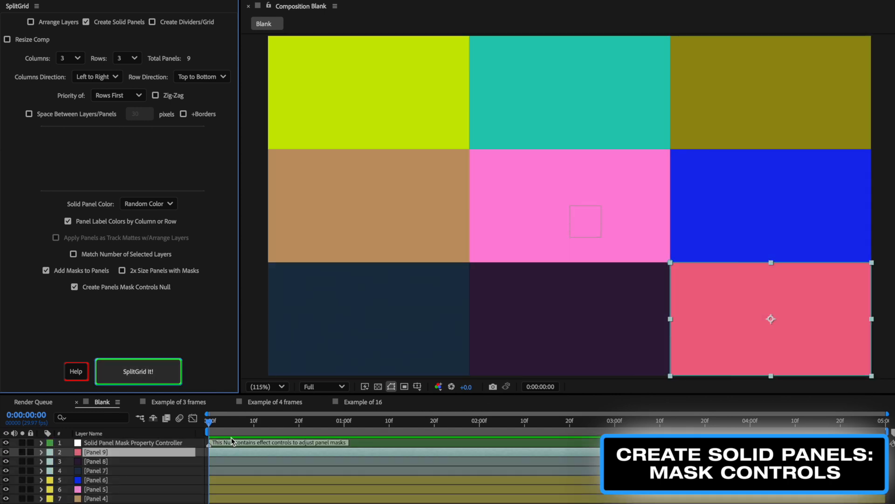
# Open the mask controller's effect controls, set Panel Mask Expansion to about -35 and adjust the vertical feather
pyautogui.click(107, 443)
pyautogui.press('F3')
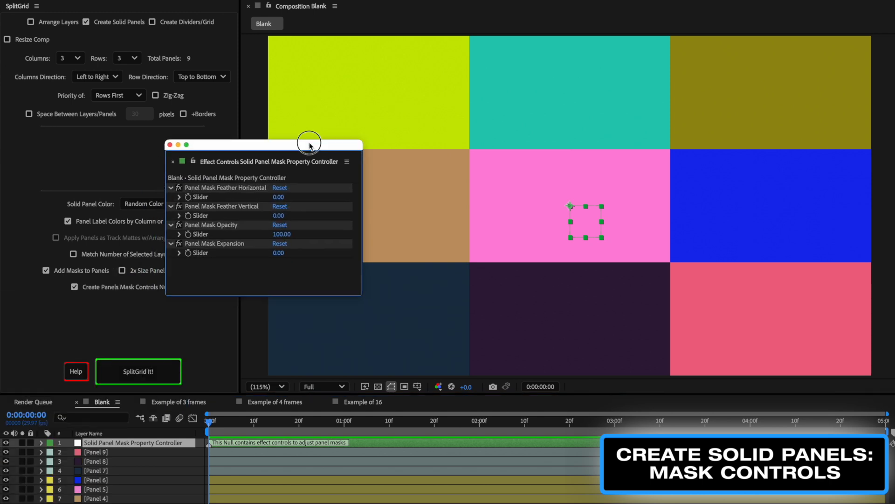
pyautogui.moveTo(310, 144); pyautogui.dragTo(293, 110)
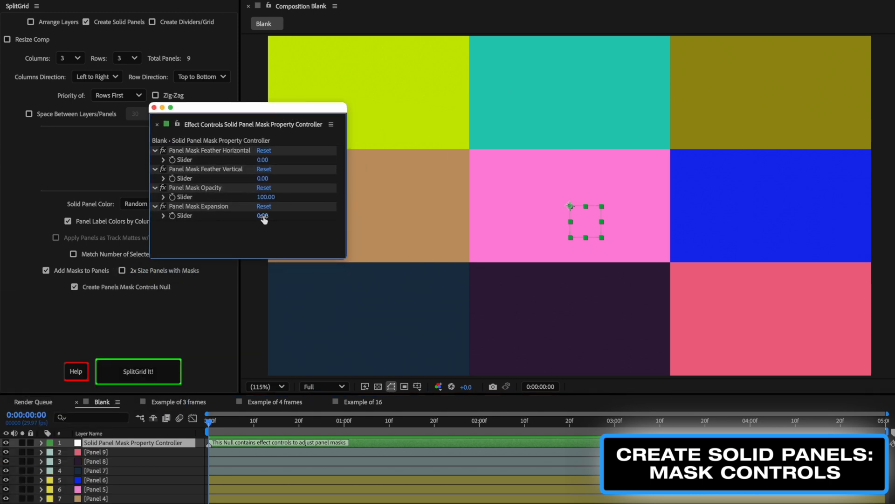
pyautogui.moveTo(264, 215)
pyautogui.mouseDown()
pyautogui.moveTo(238, 220)
pyautogui.moveTo(255, 222)
pyautogui.mouseUp()
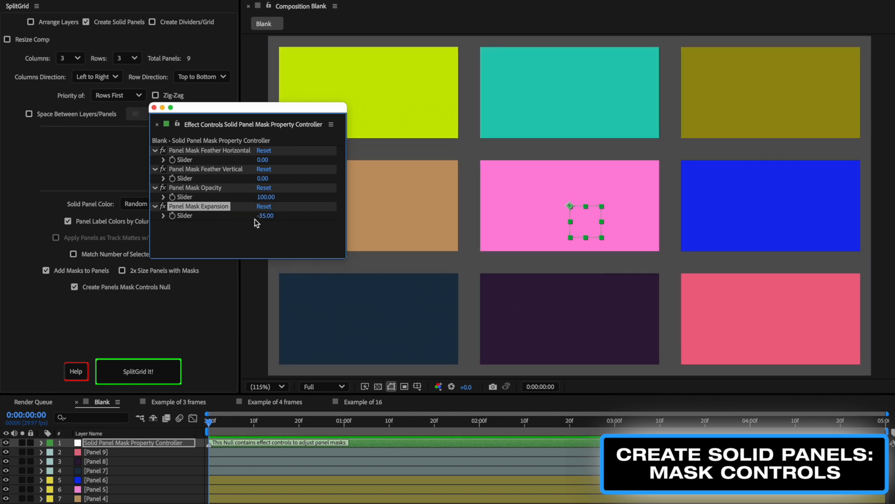
pyautogui.moveTo(263, 180); pyautogui.dragTo(319, 203)
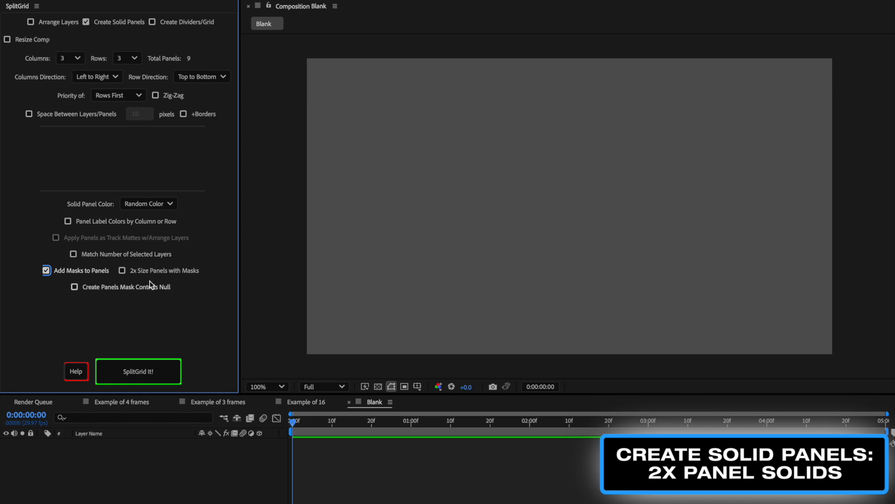
# Enable 2x Size Panels with Masks and generate the 3 by 3 solid panel grid
pyautogui.click(122, 271)
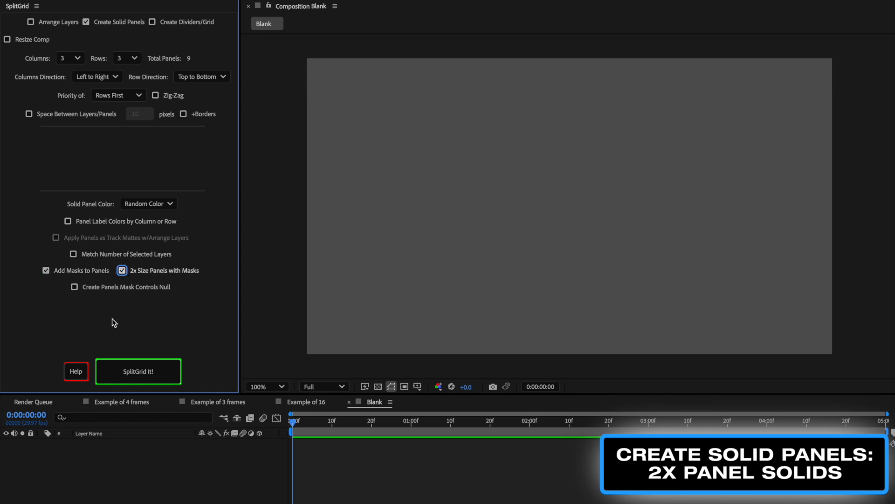
pyautogui.click(134, 366)
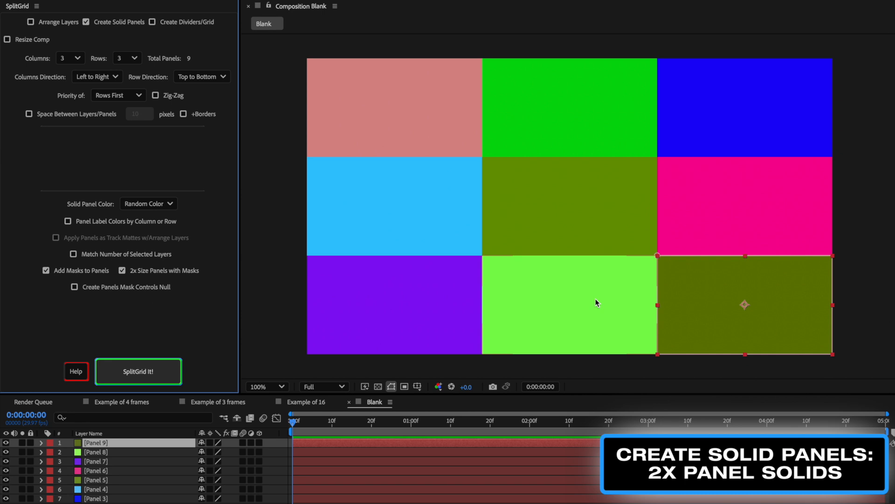
# Move the bottom-right panel toward the centre and switch its mask mode to None and back to Add
pyautogui.moveTo(700, 297); pyautogui.dragTo(493, 193)
pyautogui.click(41, 442)
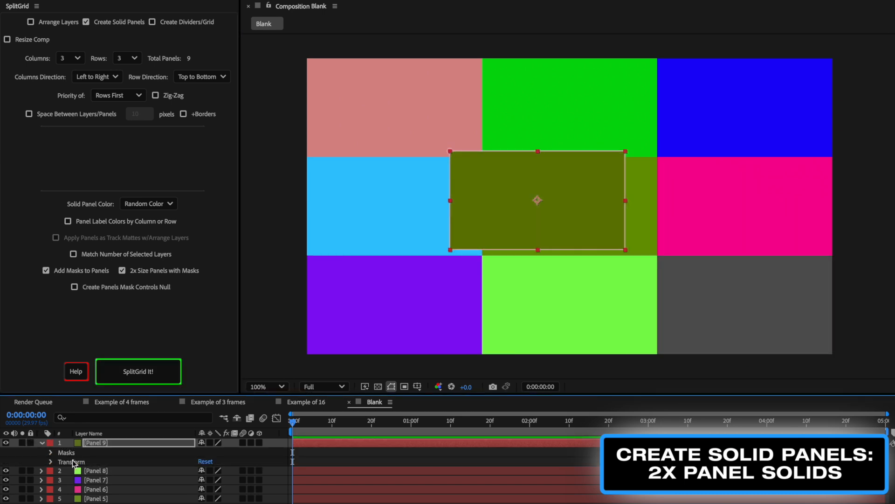
pyautogui.click(51, 452)
pyautogui.click(216, 461)
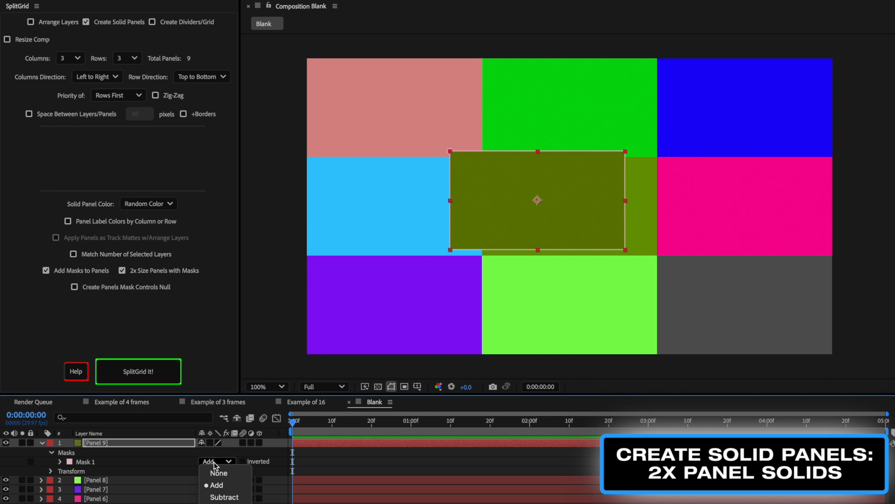
pyautogui.click(225, 474)
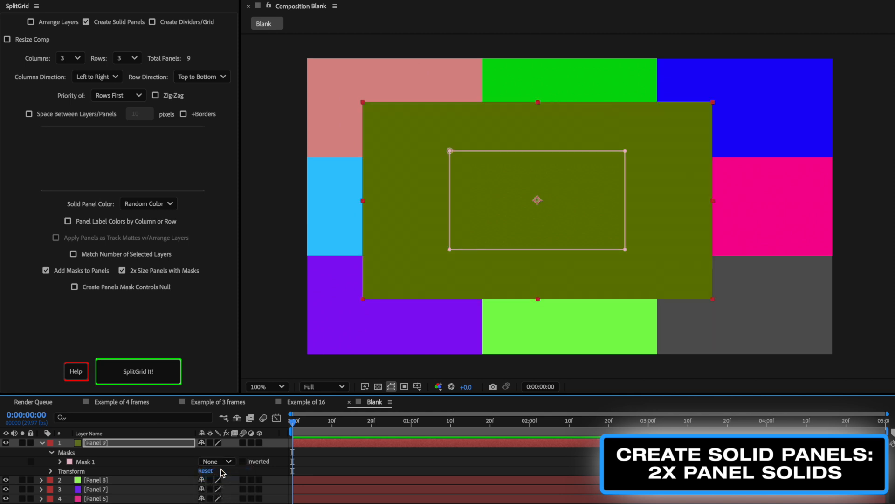
pyautogui.click(217, 461)
pyautogui.click(217, 485)
# Expand the panel's mask properties and scrub its Mask Expansion value
pyautogui.click(60, 462)
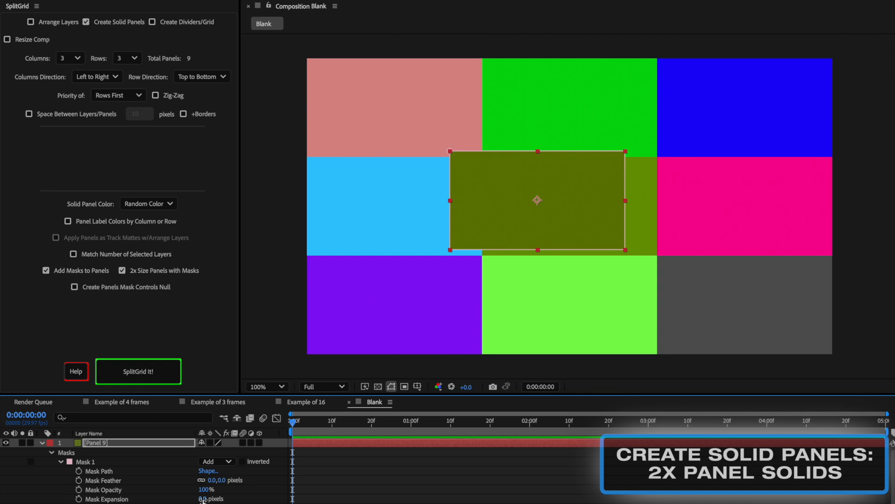
pyautogui.moveTo(203, 498); pyautogui.dragTo(246, 500)
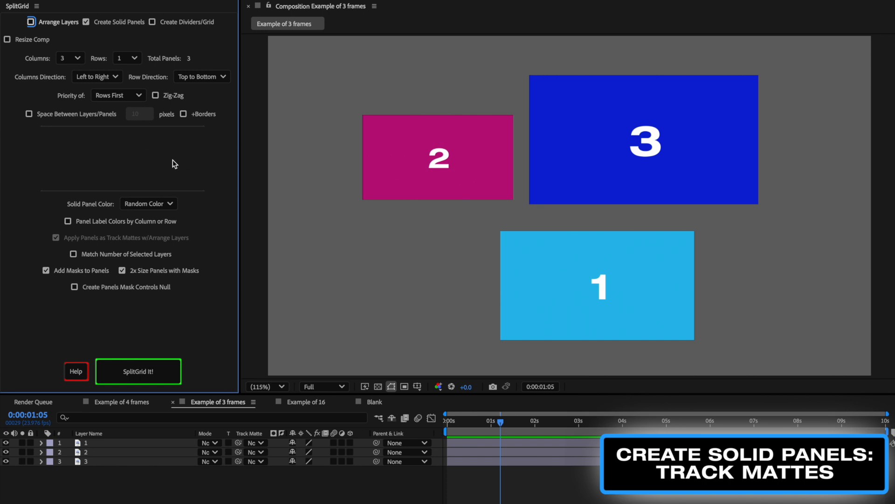
# Enable Arrange Layers and Apply Panels as Track Mattes, select all three layers, and arrange them into a 3 by 1 grid
pyautogui.click(39, 24)
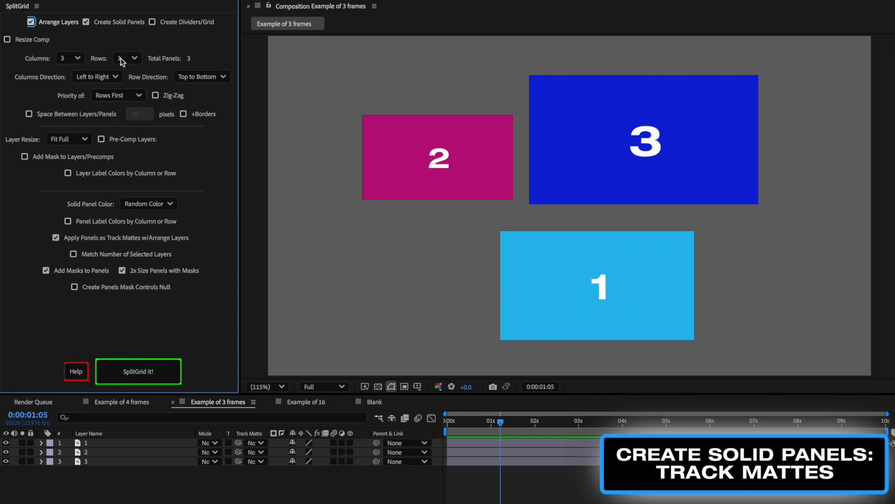
pyautogui.click(129, 496)
pyautogui.hotkey('ctrl', 'a')
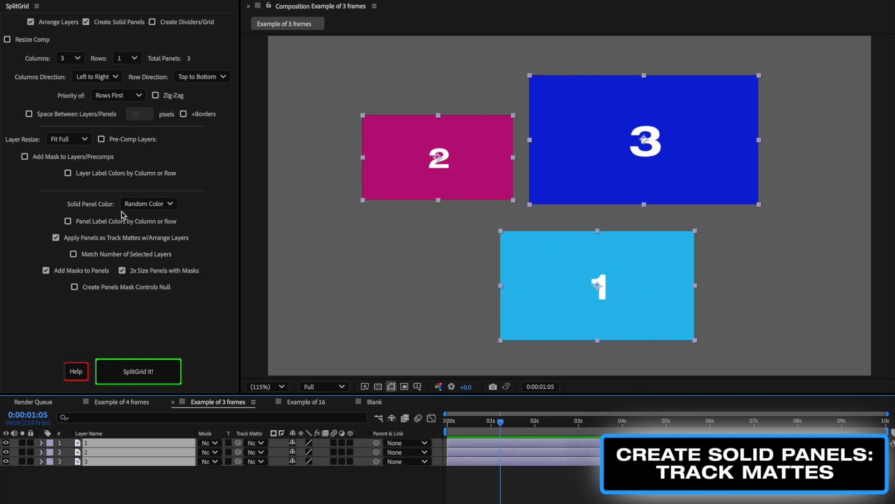
pyautogui.click(78, 237)
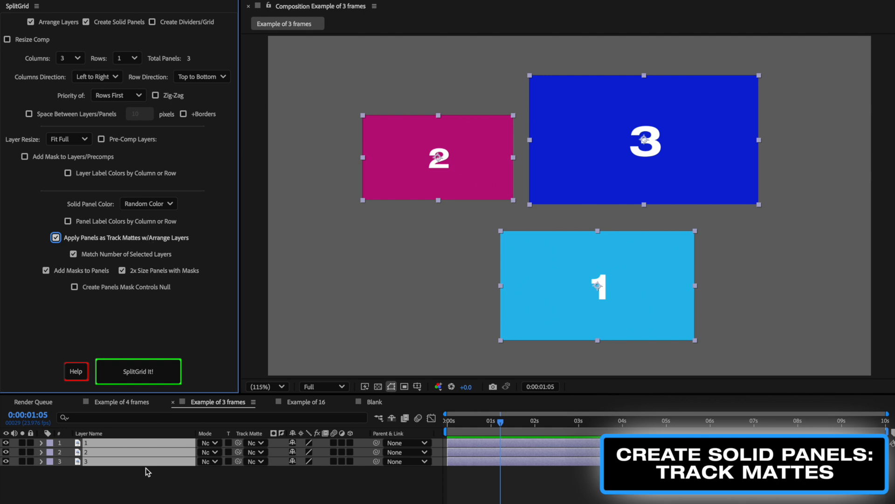
pyautogui.click(153, 374)
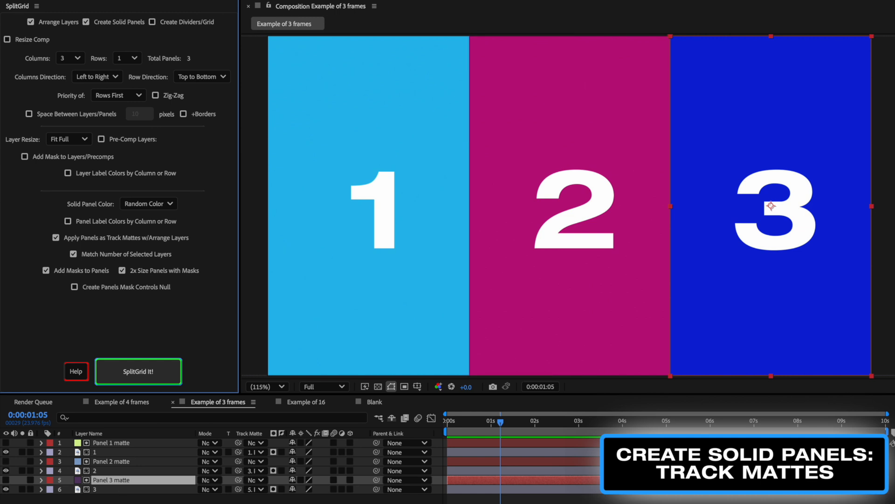
# Scale the layer 1 footage to about 180% inside its matte panel
pyautogui.click(105, 499)
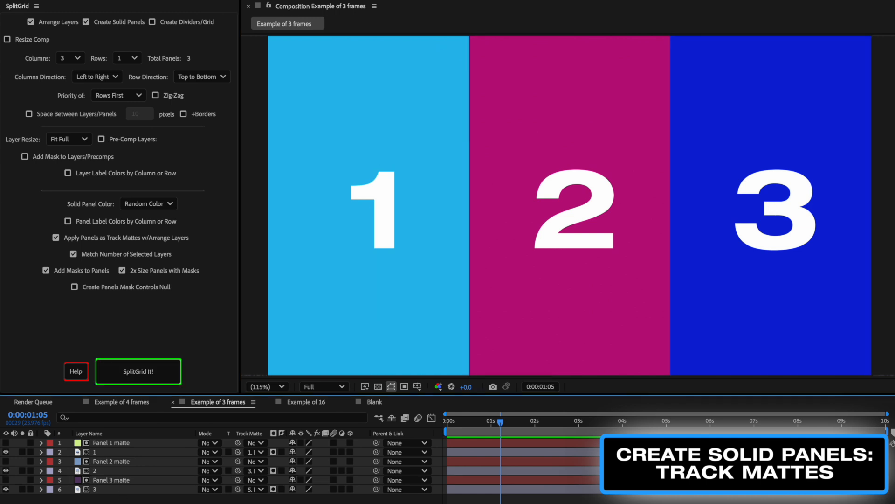
pyautogui.click(108, 451)
pyautogui.press('s')
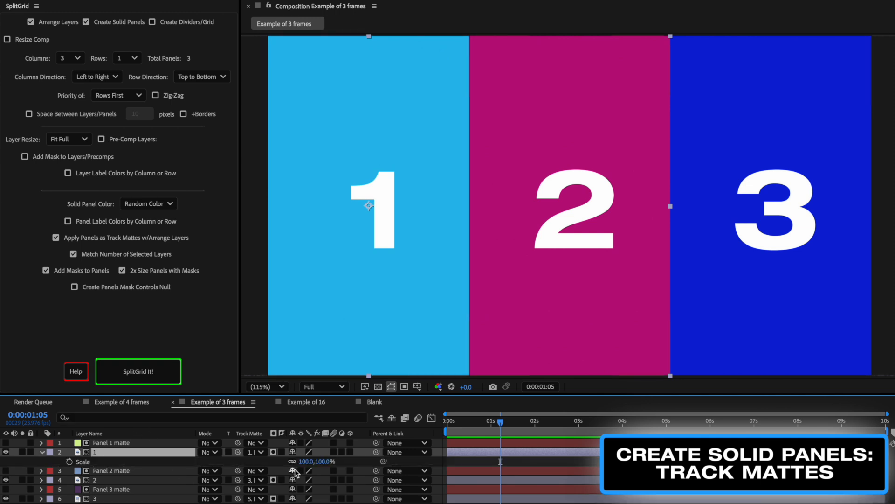
pyautogui.moveTo(321, 461); pyautogui.dragTo(460, 308)
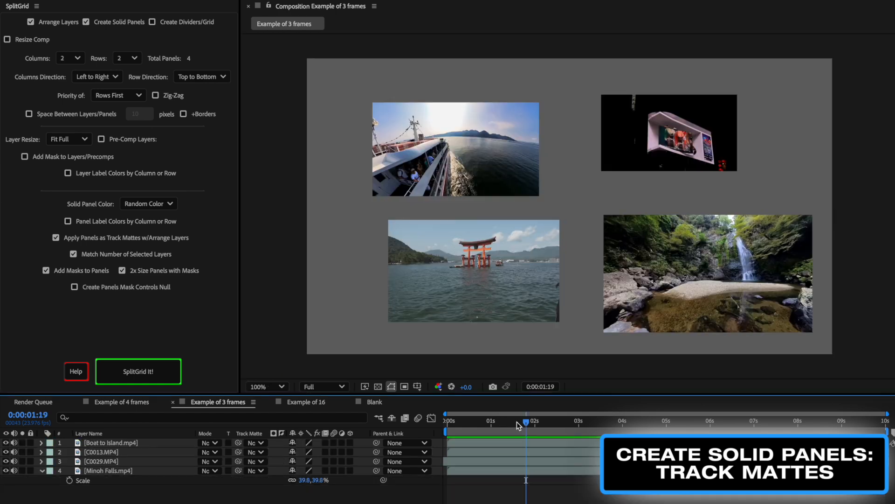
pyautogui.moveTo(517, 421); pyautogui.dragTo(535, 441)
pyautogui.moveTo(595, 447); pyautogui.dragTo(542, 446)
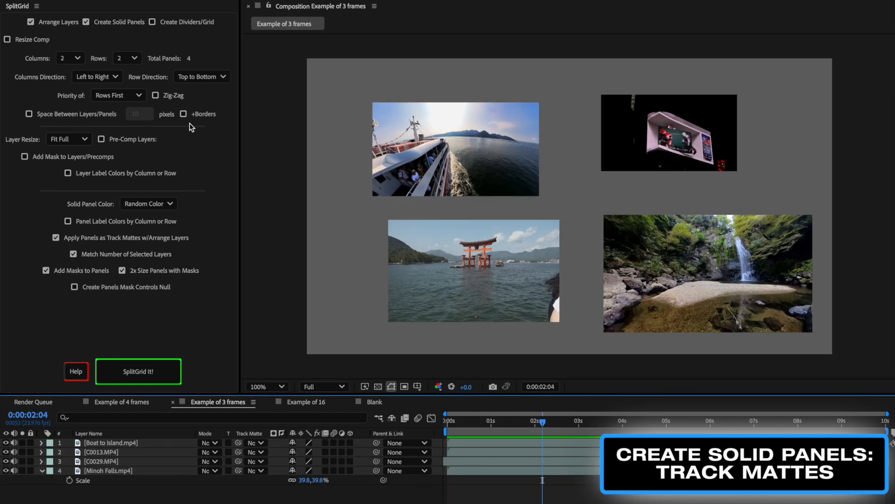
# Select all four footage layers and arrange them into a 2 by 2 grid with track matte panels
pyautogui.click(46, 61)
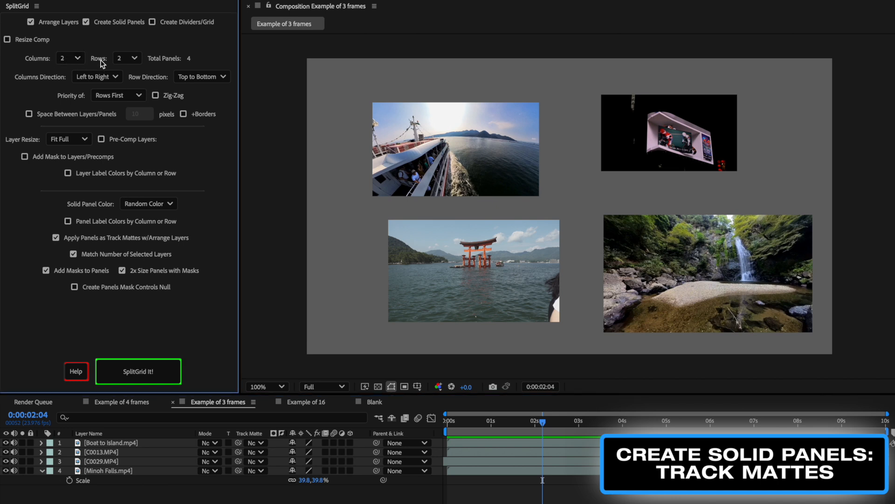
pyautogui.click(90, 239)
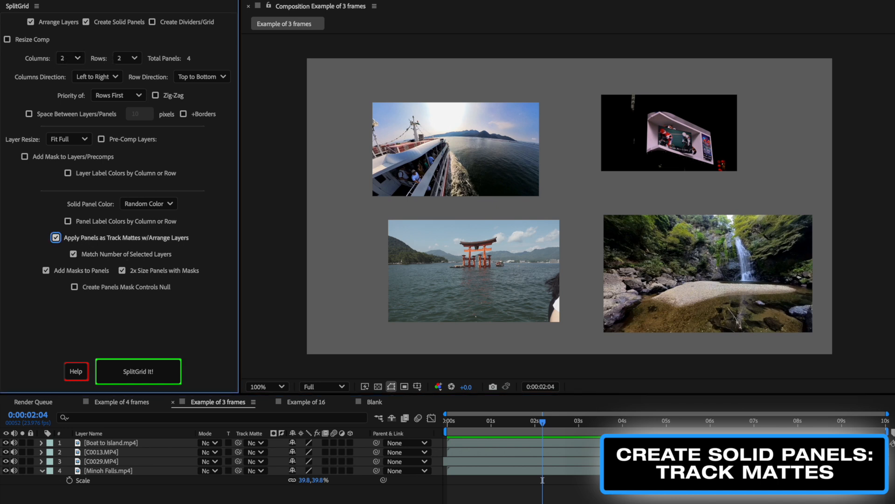
pyautogui.click(125, 496)
pyautogui.hotkey('ctrl', 'a')
pyautogui.click(153, 377)
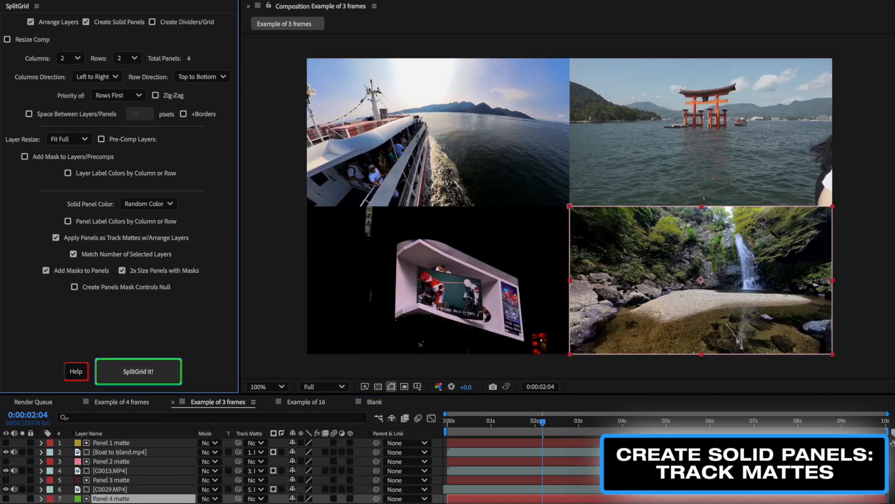
# Rescale and reposition the bottom-left clip within its panel, then turn off Arrange Layers
pyautogui.click(260, 503)
pyautogui.click(473, 158)
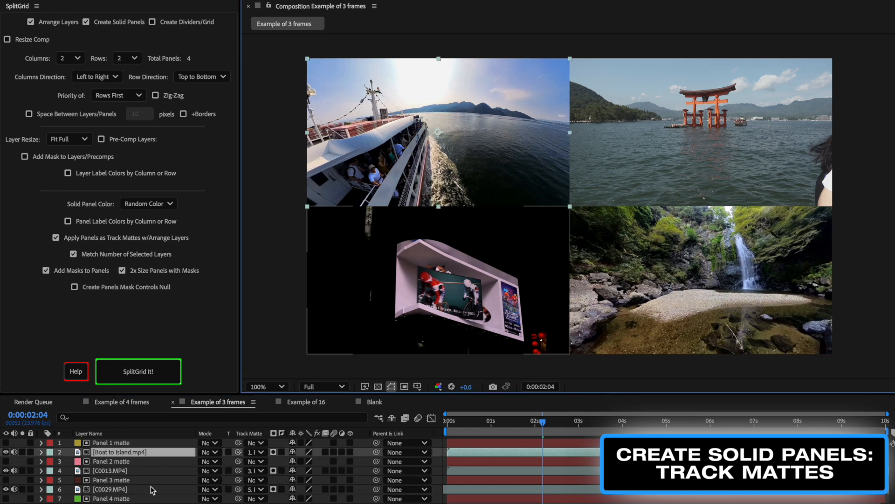
pyautogui.click(444, 261)
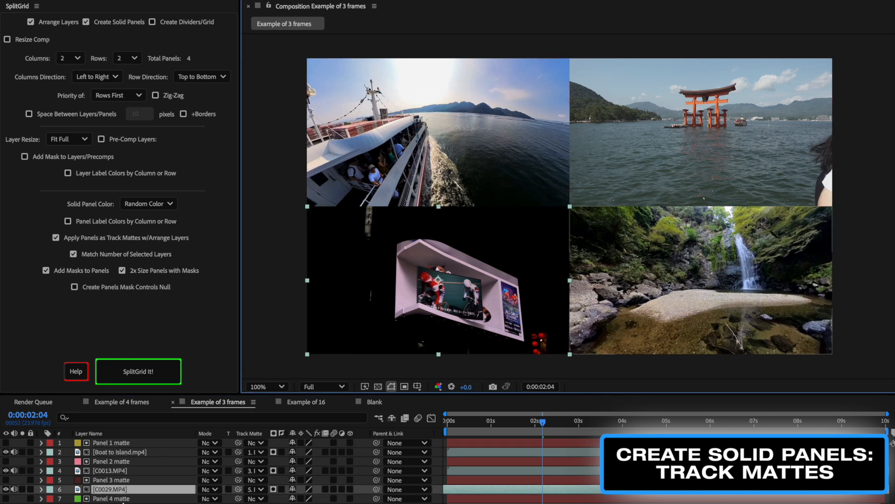
pyautogui.press('s')
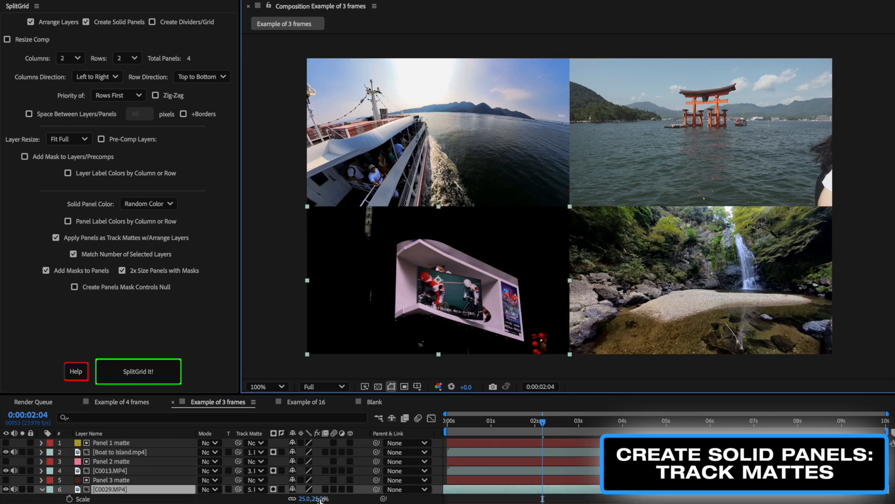
pyautogui.moveTo(320, 499)
pyautogui.mouseDown()
pyautogui.moveTo(344, 499)
pyautogui.moveTo(322, 496)
pyautogui.mouseUp()
pyautogui.moveTo(495, 298); pyautogui.dragTo(461, 331)
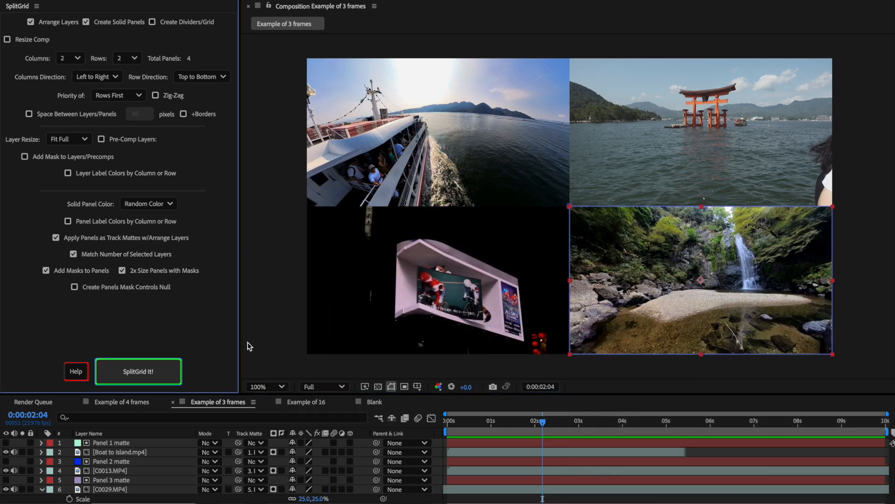
pyautogui.click(49, 22)
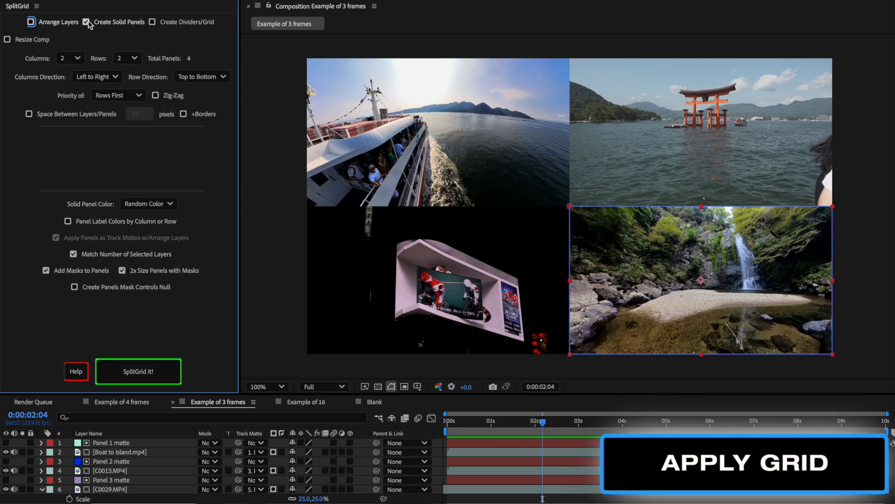
# Switch from solid panels to Create Dividers/Grid, set the line colour to Purple, and apply divider lines to the 2 by 2 grid
pyautogui.click(87, 22)
pyautogui.click(152, 22)
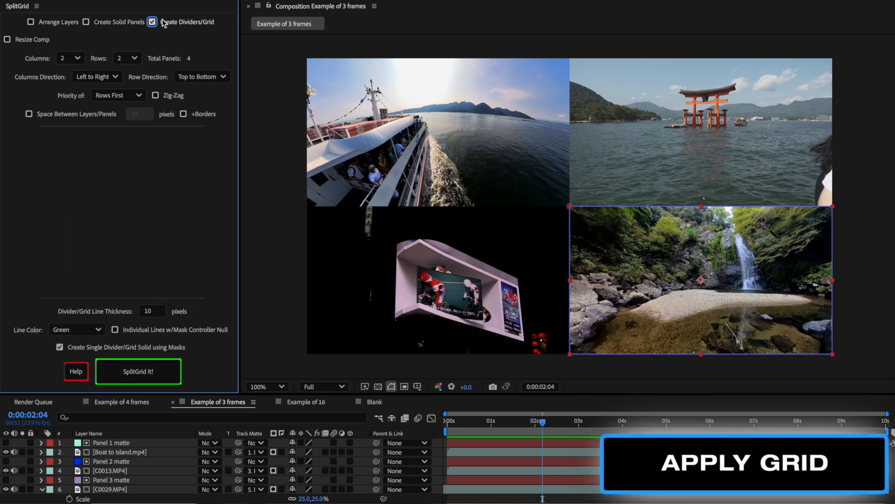
pyautogui.click(149, 311)
pyautogui.click(74, 330)
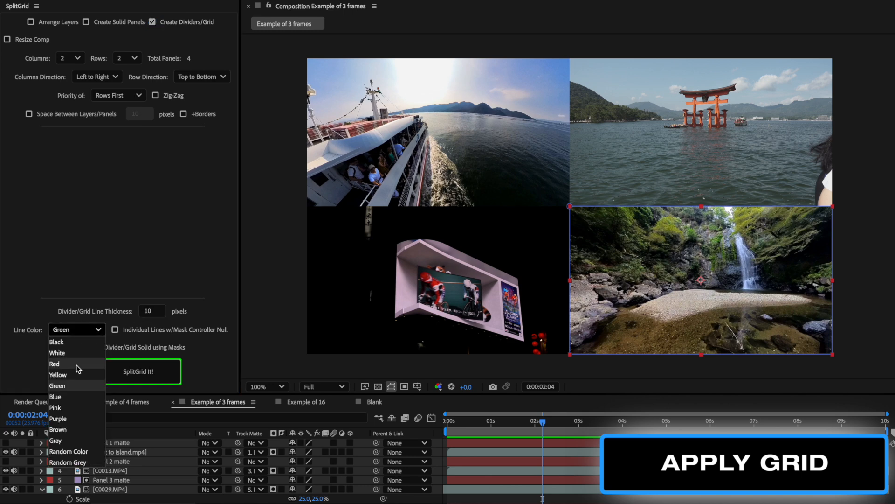
pyautogui.click(65, 418)
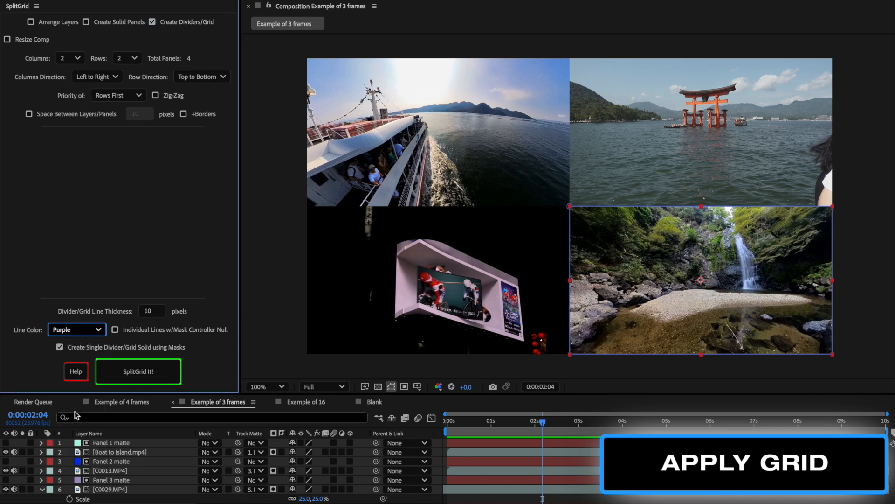
pyautogui.click(139, 372)
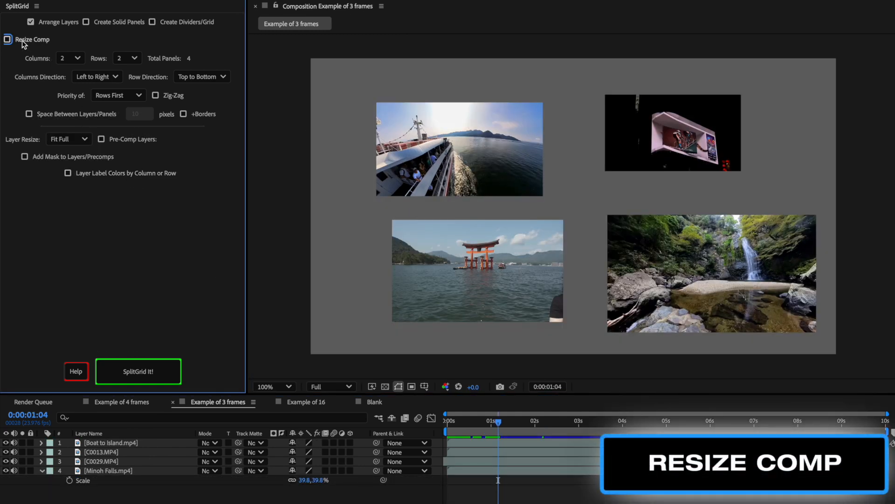
# Enable Resize Comp with a 3840x3840 maximum size, arrange all four layers into a 2 by 2 grid, and inspect the composition settings
pyautogui.click(8, 39)
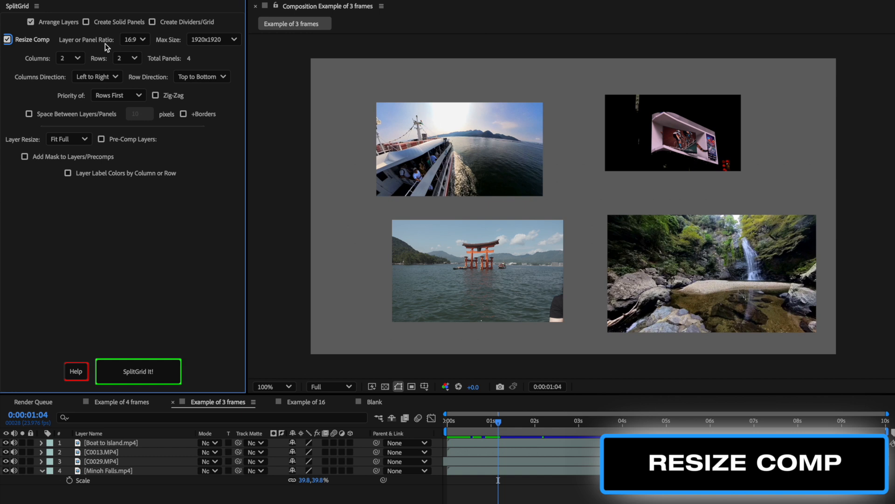
pyautogui.click(206, 40)
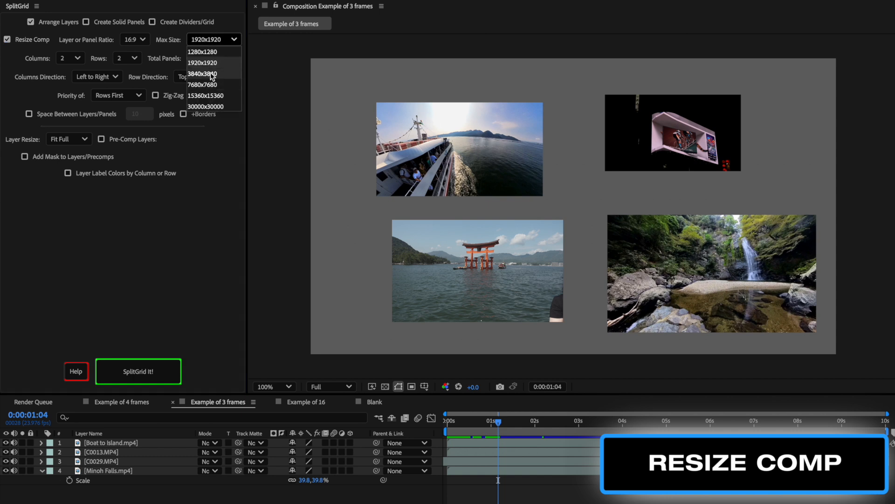
pyautogui.click(203, 73)
pyautogui.hotkey('ctrl', 'a')
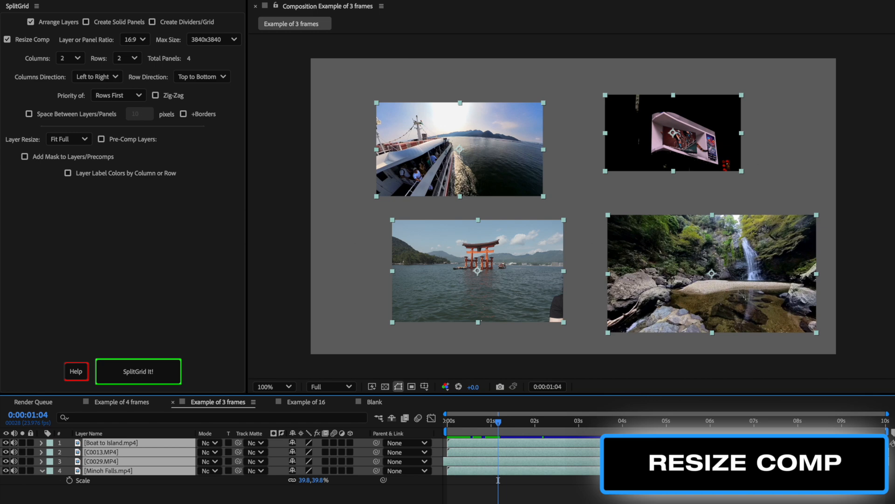
pyautogui.click(148, 372)
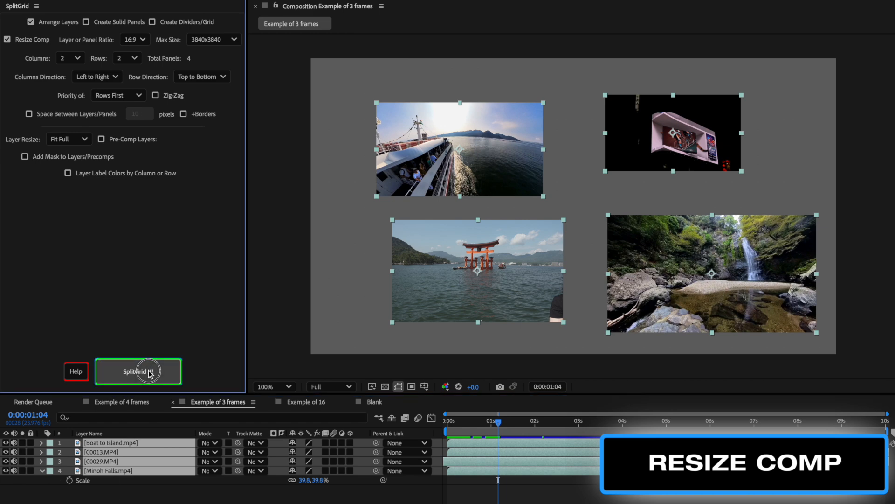
pyautogui.press(',')
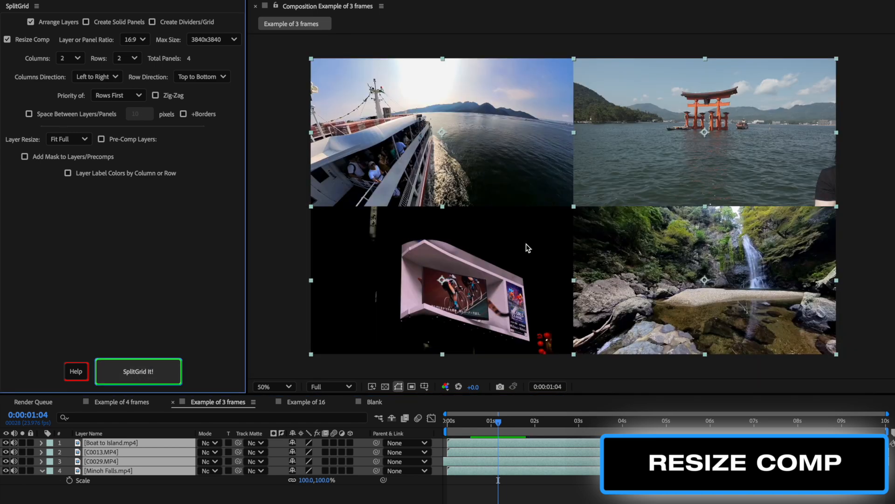
pyautogui.hotkey('ctrl', 'k')
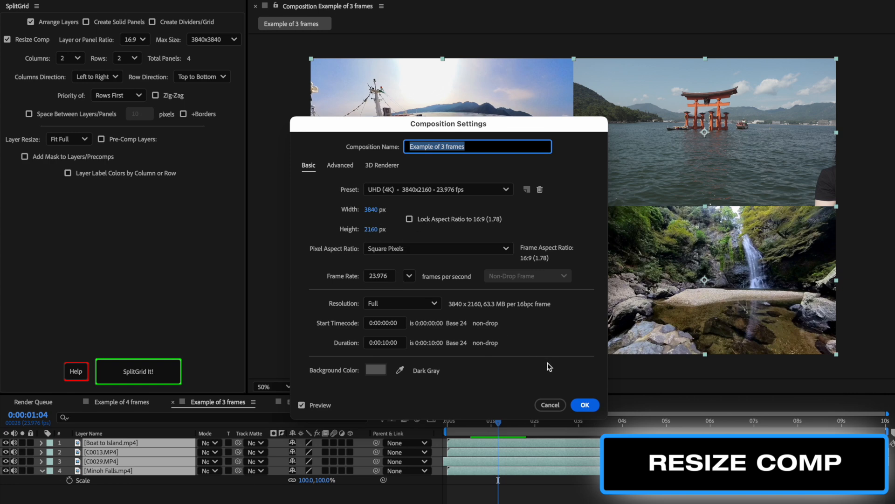
pyautogui.click(551, 405)
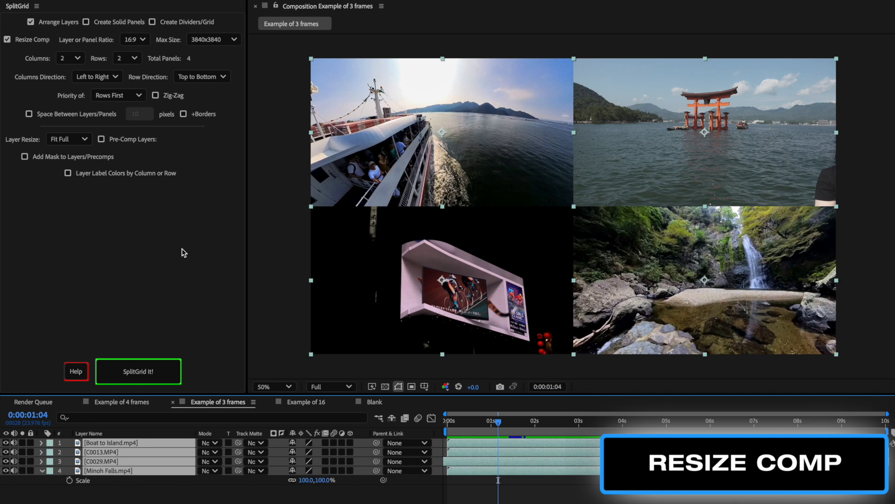
# Rearrange the layers into a 4 by 1 row with the resized comp and inspect its composition settings
pyautogui.click(75, 59)
pyautogui.click(70, 103)
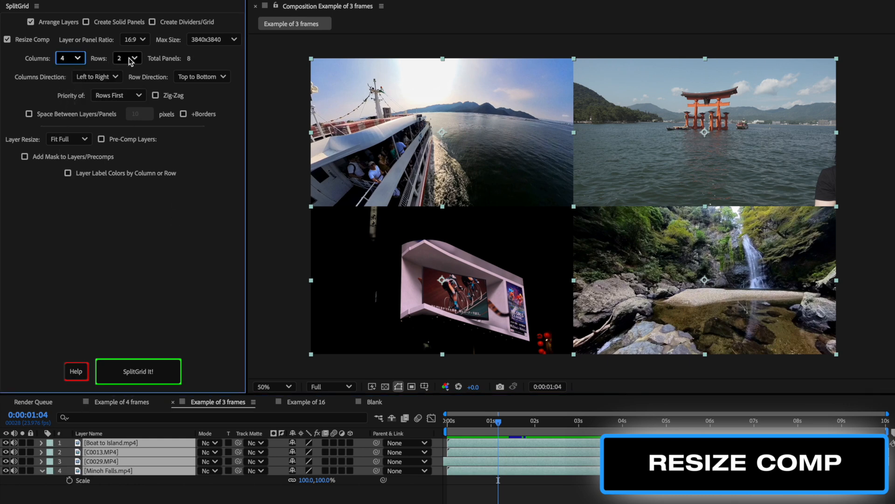
pyautogui.click(127, 58)
pyautogui.click(125, 71)
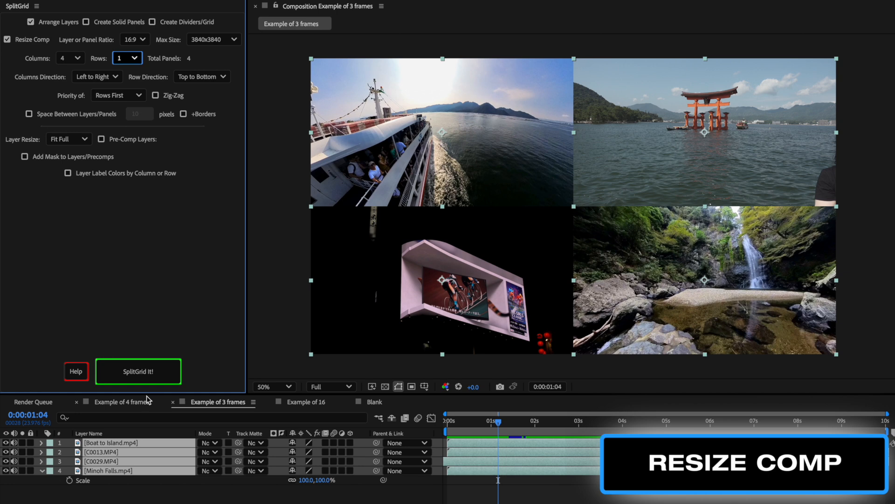
pyautogui.click(149, 376)
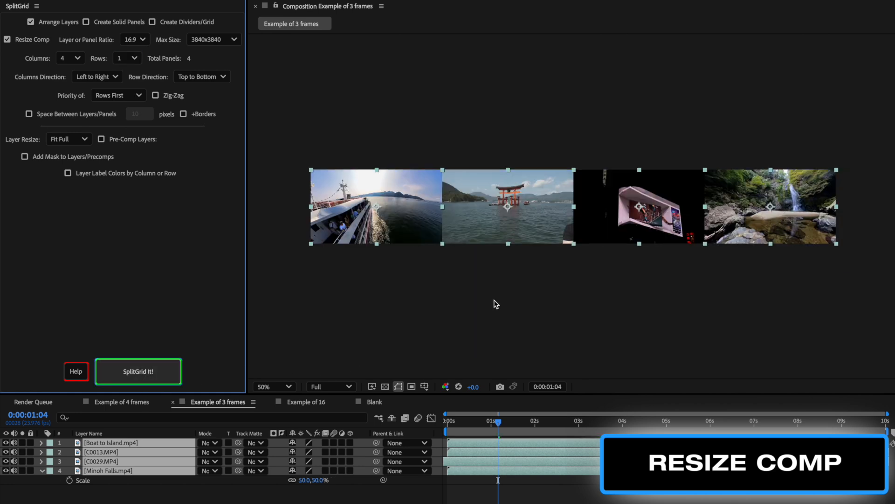
pyautogui.hotkey('ctrl', 'k')
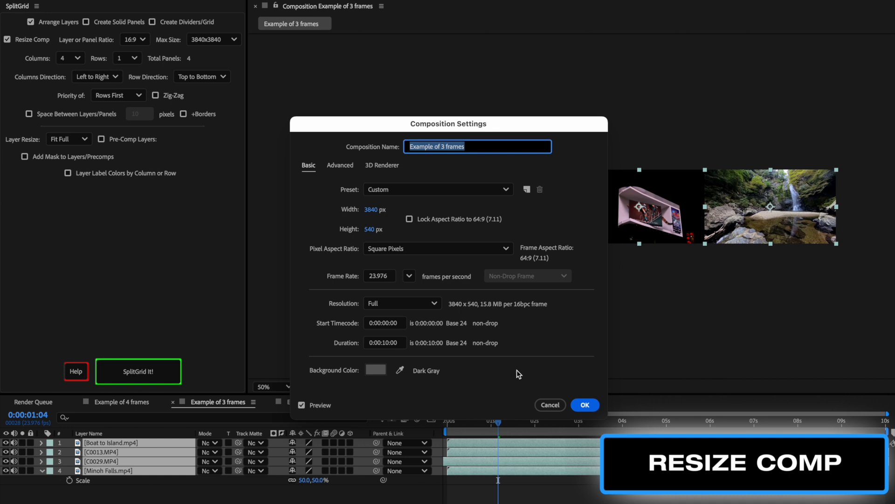
pyautogui.click(551, 405)
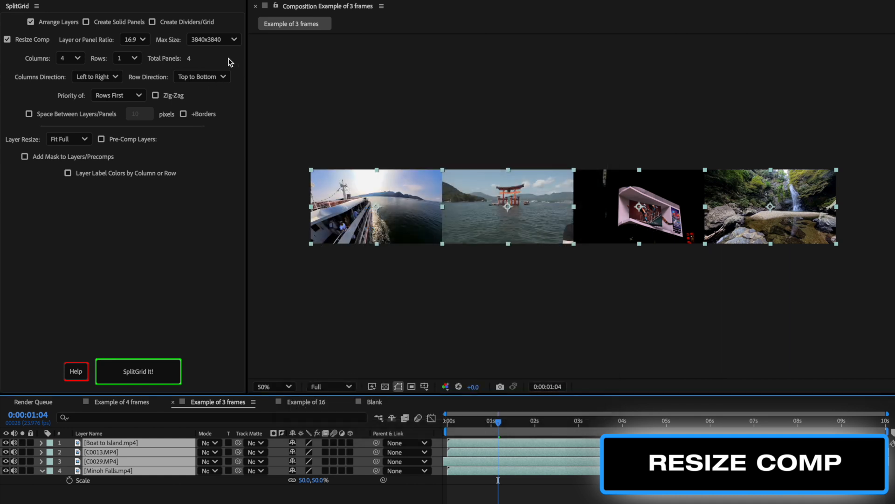
# Set the maximum comp size to 7680x7680, reapply the 4 by 1 row, and check the composition settings
pyautogui.click(231, 39)
pyautogui.click(214, 84)
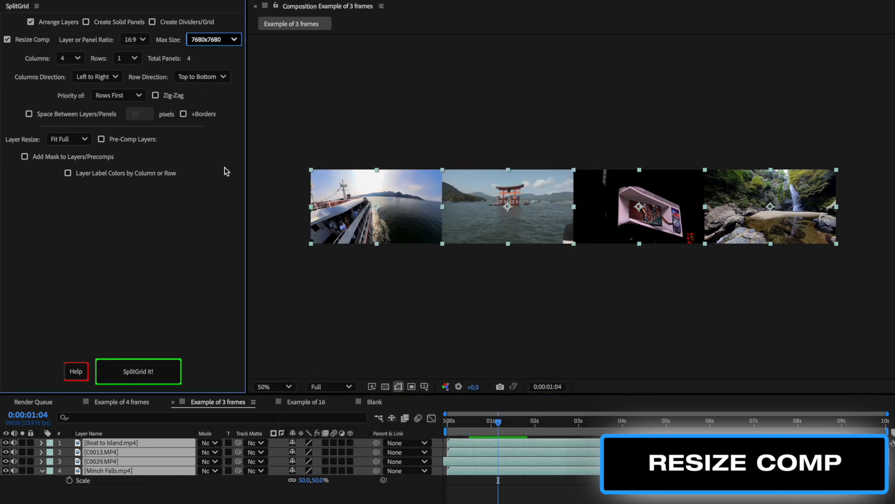
pyautogui.click(165, 372)
pyautogui.scroll(-2, 583, 244)
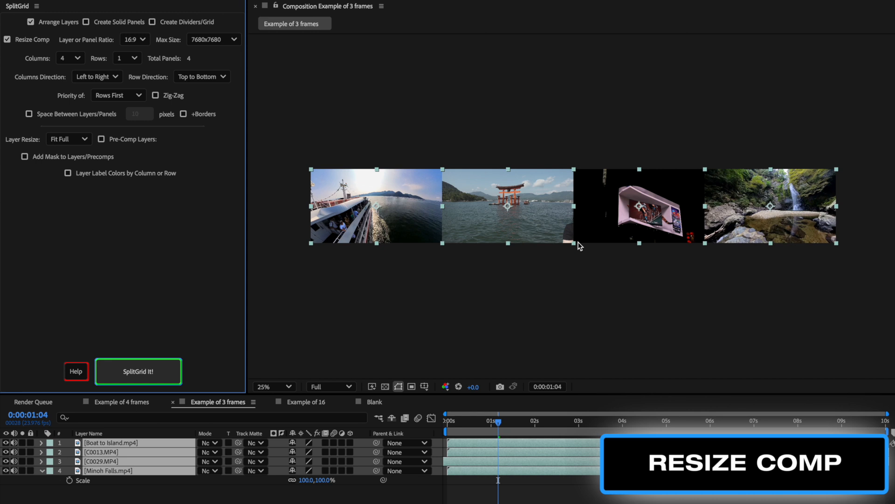
pyautogui.hotkey('ctrl', 'k')
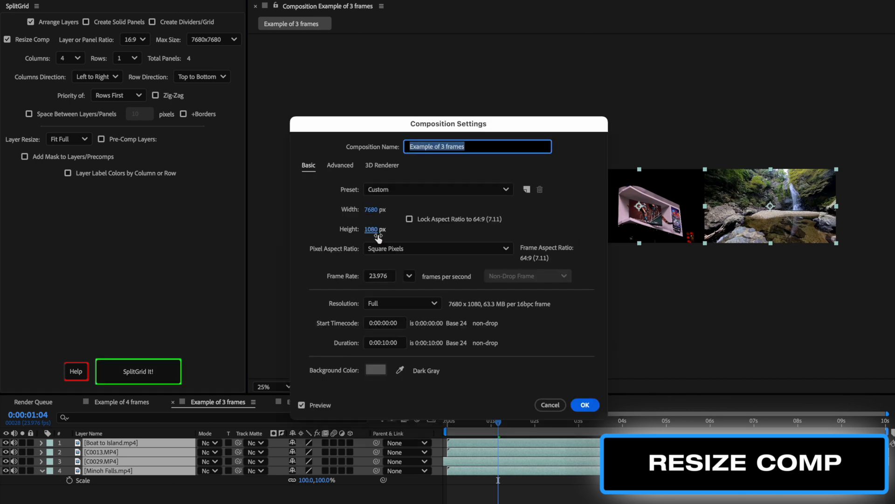
pyautogui.click(584, 404)
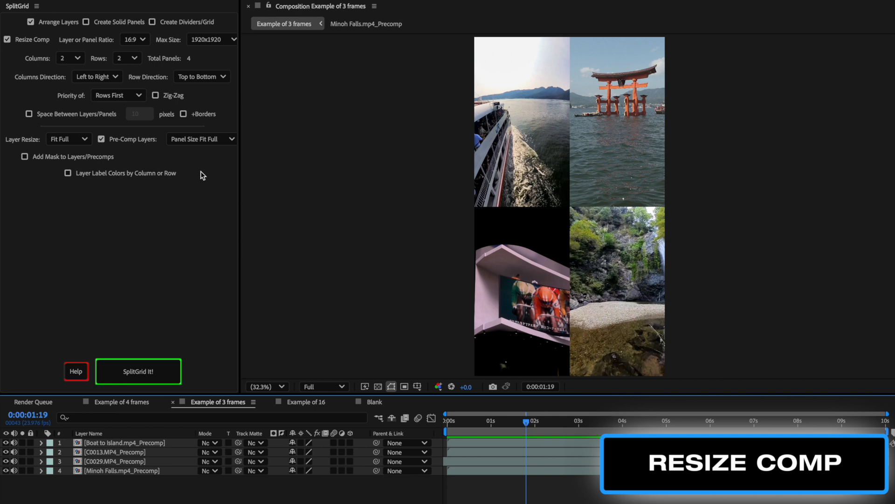
# Set the panel ratio to 9:16 and max size to 3840x3840, select the precomp layers, reapply the 2 by 2 grid, and check comp settings
pyautogui.click(140, 41)
pyautogui.click(137, 80)
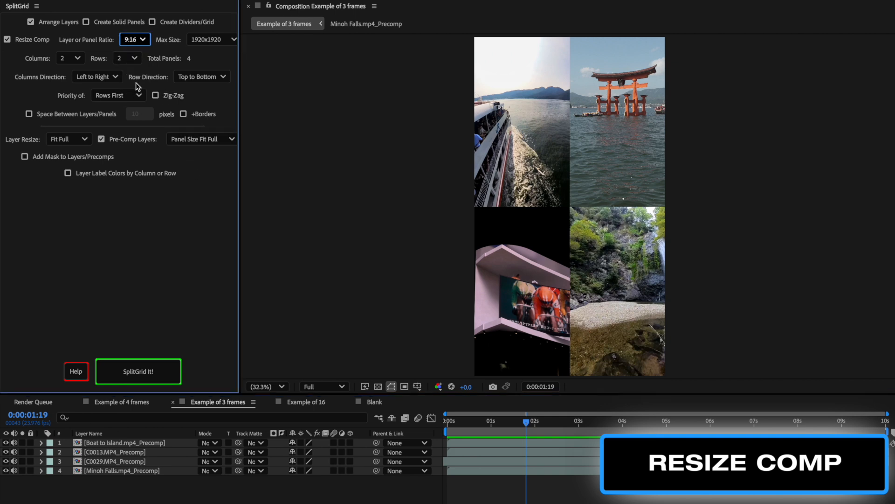
pyautogui.click(208, 41)
pyautogui.click(205, 74)
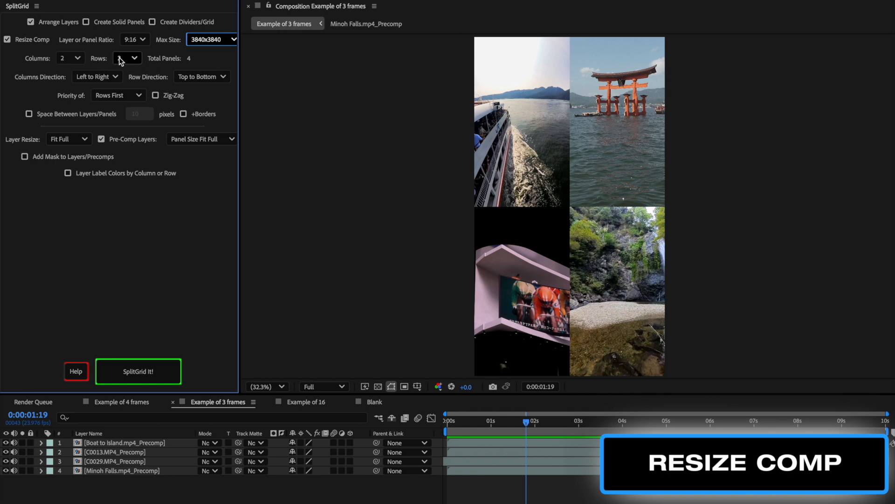
pyautogui.moveTo(151, 498); pyautogui.dragTo(172, 423)
pyautogui.click(140, 373)
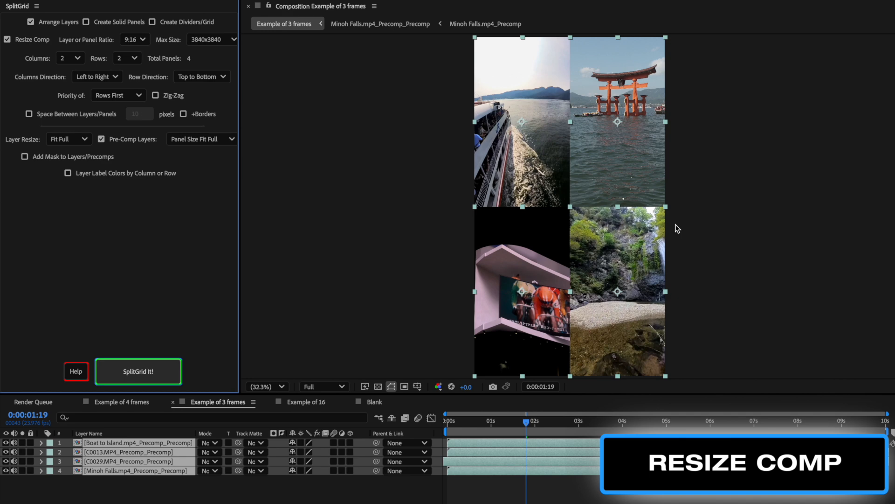
pyautogui.hotkey('ctrl', 'k')
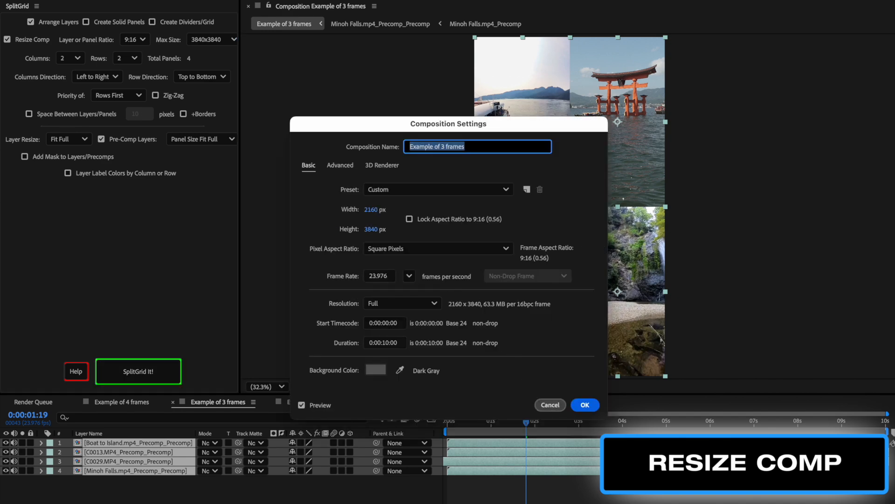
pyautogui.click(552, 405)
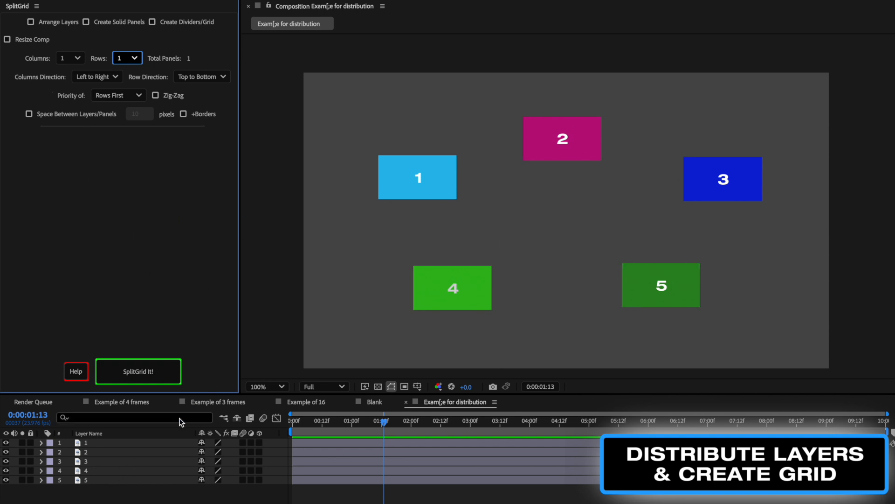
# Select all five layers, enable Arrange Layers, and distribute them into a 5 by 1 row with divider lines between them
pyautogui.click(139, 486)
pyautogui.press('super+a')
pyautogui.click(42, 23)
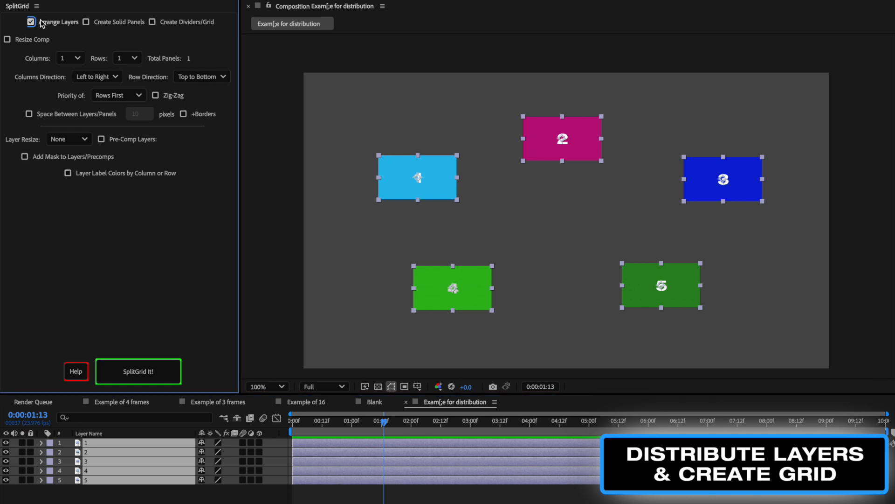
pyautogui.click(68, 58)
pyautogui.click(60, 114)
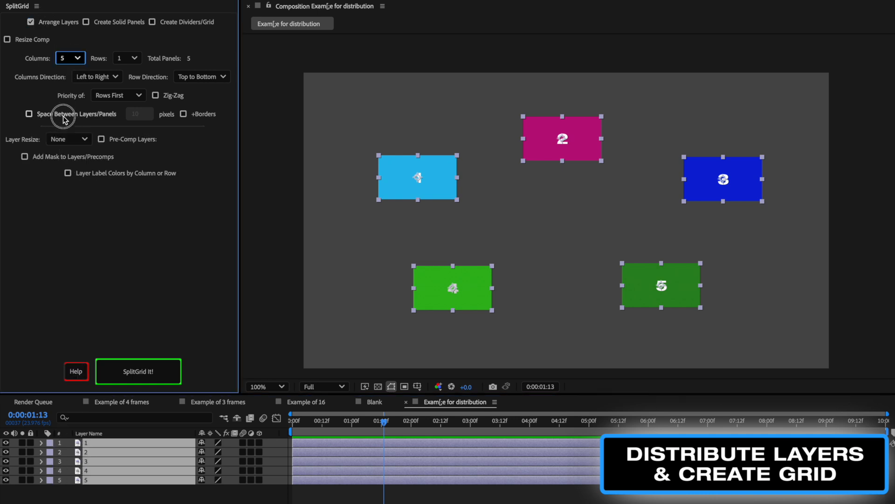
pyautogui.click(150, 371)
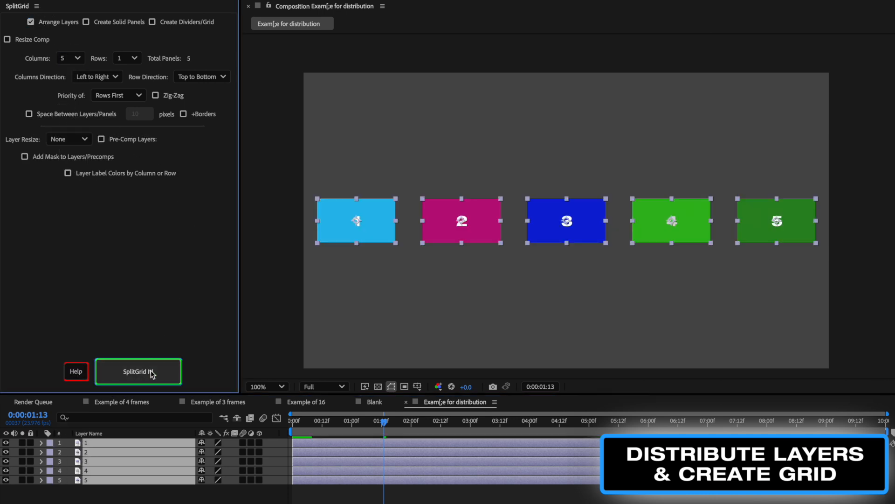
pyautogui.click(194, 22)
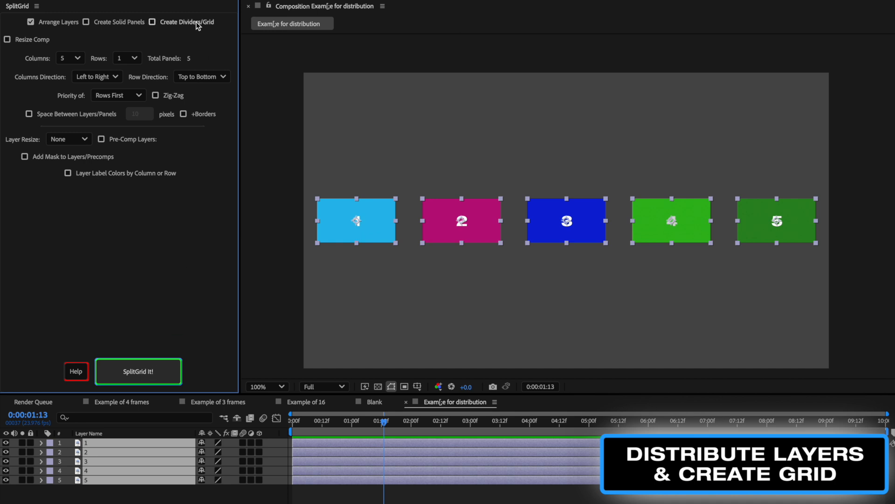
pyautogui.click(159, 372)
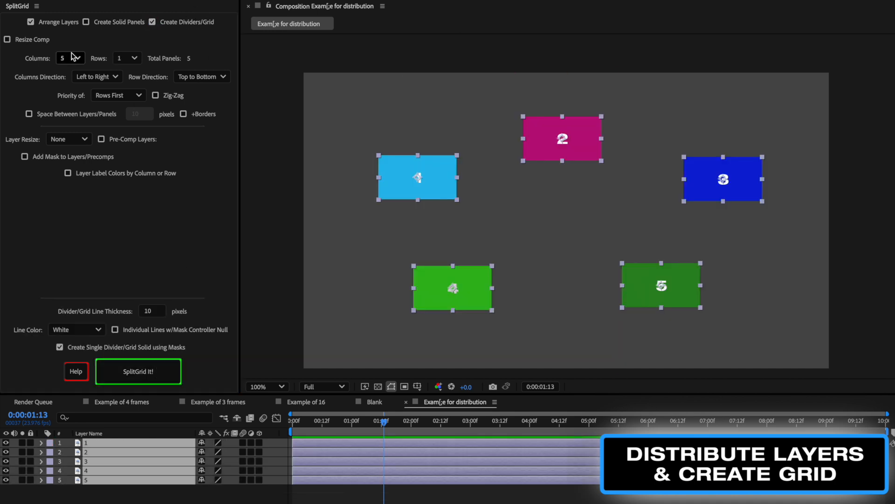
# Rearrange the five layers into a 1 by 5 column with horizontal divider lines between them
pyautogui.click(72, 57)
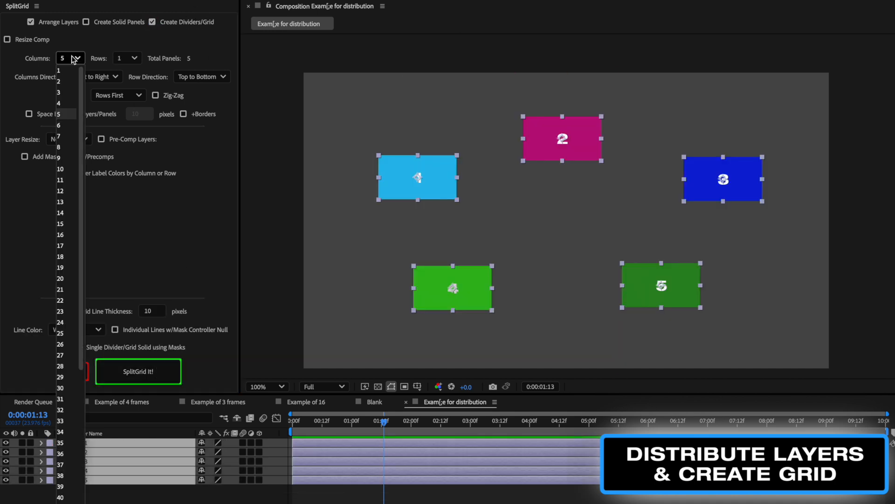
pyautogui.click(70, 70)
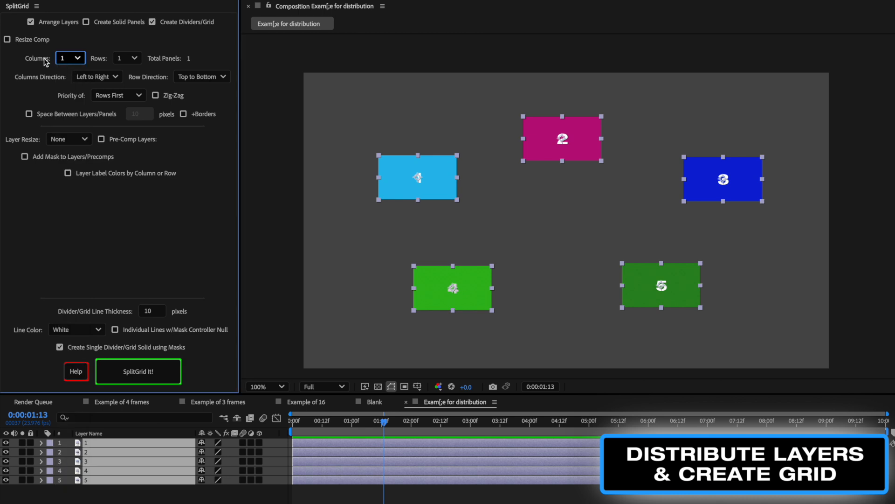
pyautogui.click(125, 68)
pyautogui.click(122, 114)
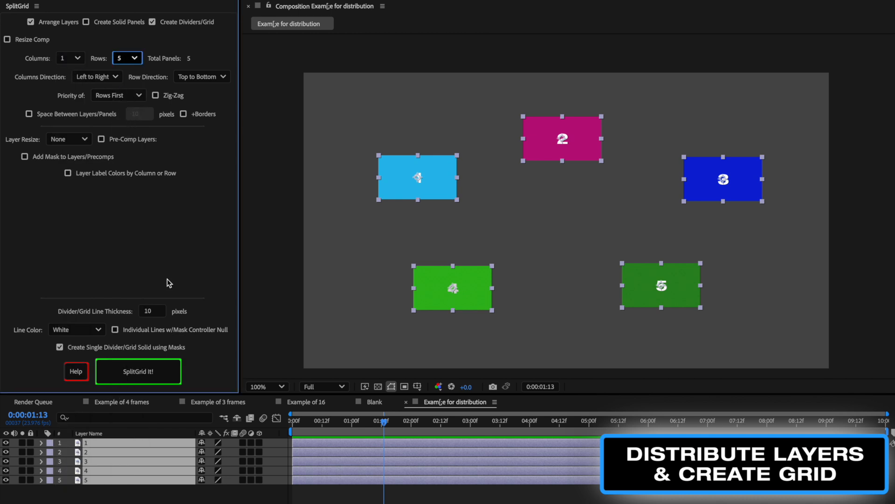
pyautogui.click(164, 368)
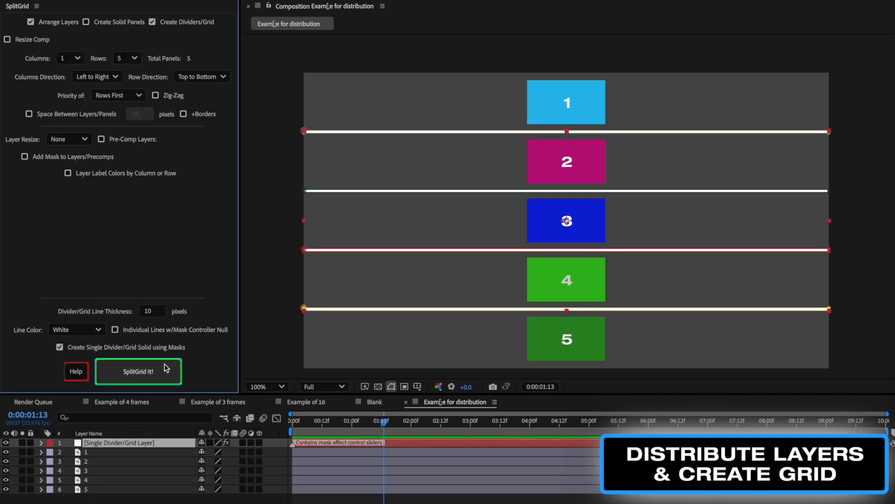